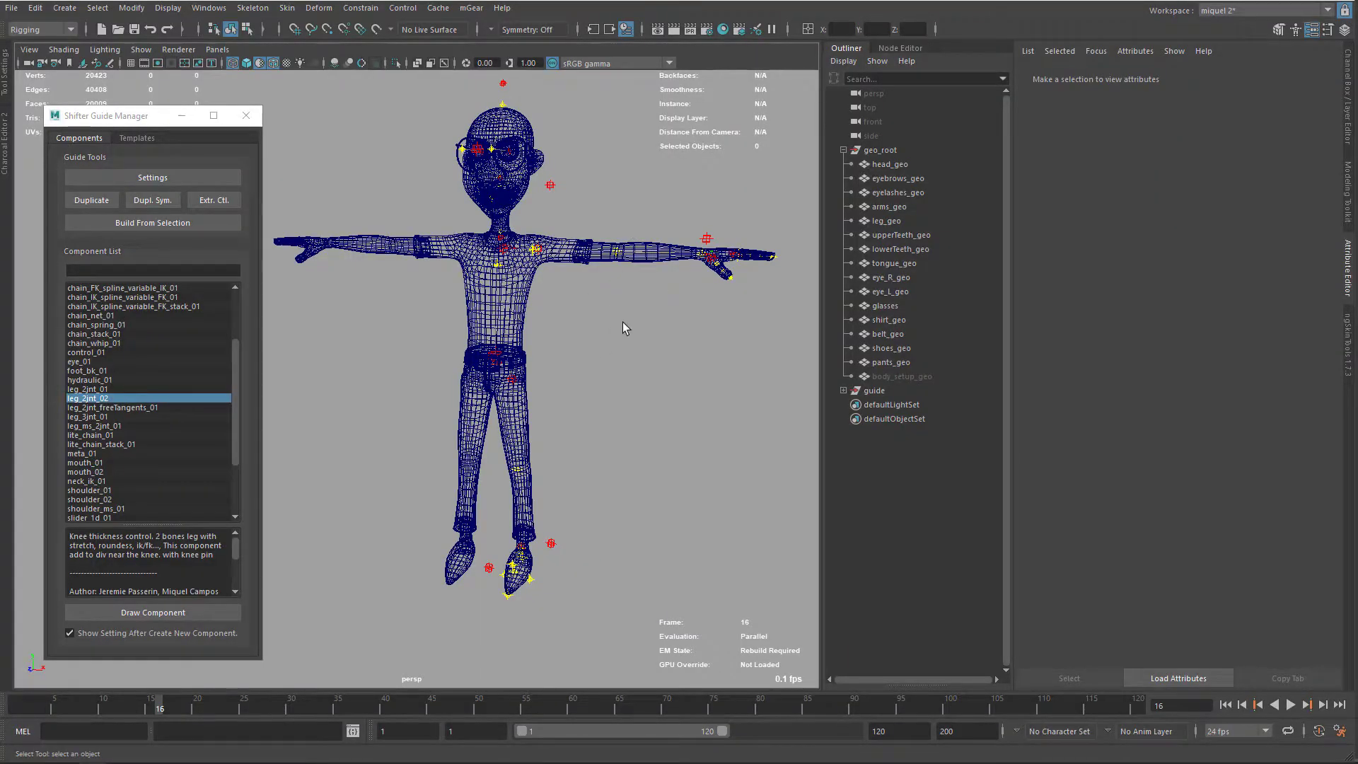
# Add a control_01 component under the character's left elbow guide.
pyautogui.keyDown('alt'); pyautogui.moveTo(623, 321); pyautogui.dragTo(593, 308); pyautogui.keyUp('alt')
pyautogui.keyDown('alt'); pyautogui.moveTo(593, 307); pyautogui.dragTo(646, 204, button='right'); pyautogui.keyUp('alt')
pyautogui.keyDown('alt'); pyautogui.moveTo(646, 204); pyautogui.dragTo(607, 273, button='middle'); pyautogui.keyUp('alt')
pyautogui.keyDown('alt'); pyautogui.moveTo(607, 272); pyautogui.dragTo(503, 342); pyautogui.keyUp('alt')
pyautogui.scroll(10, 585, 296)
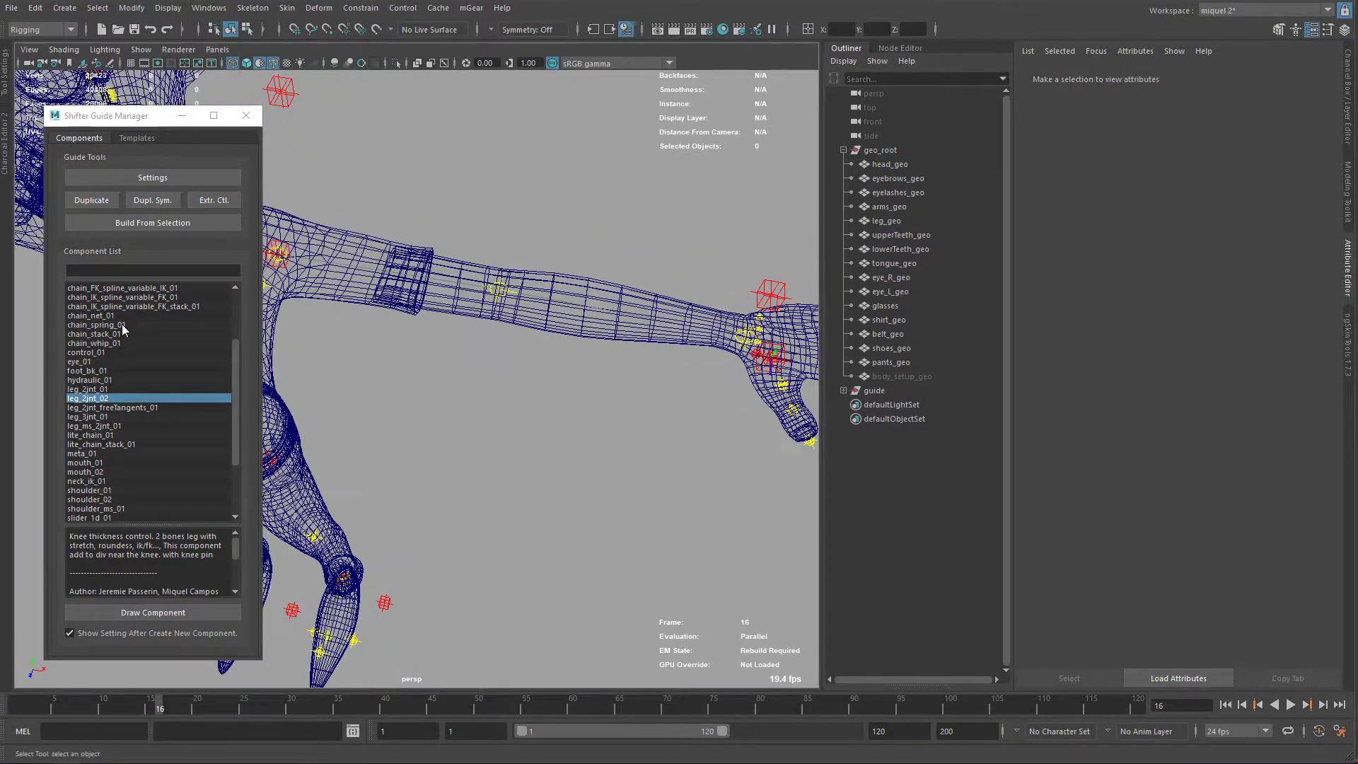
pyautogui.click(94, 353)
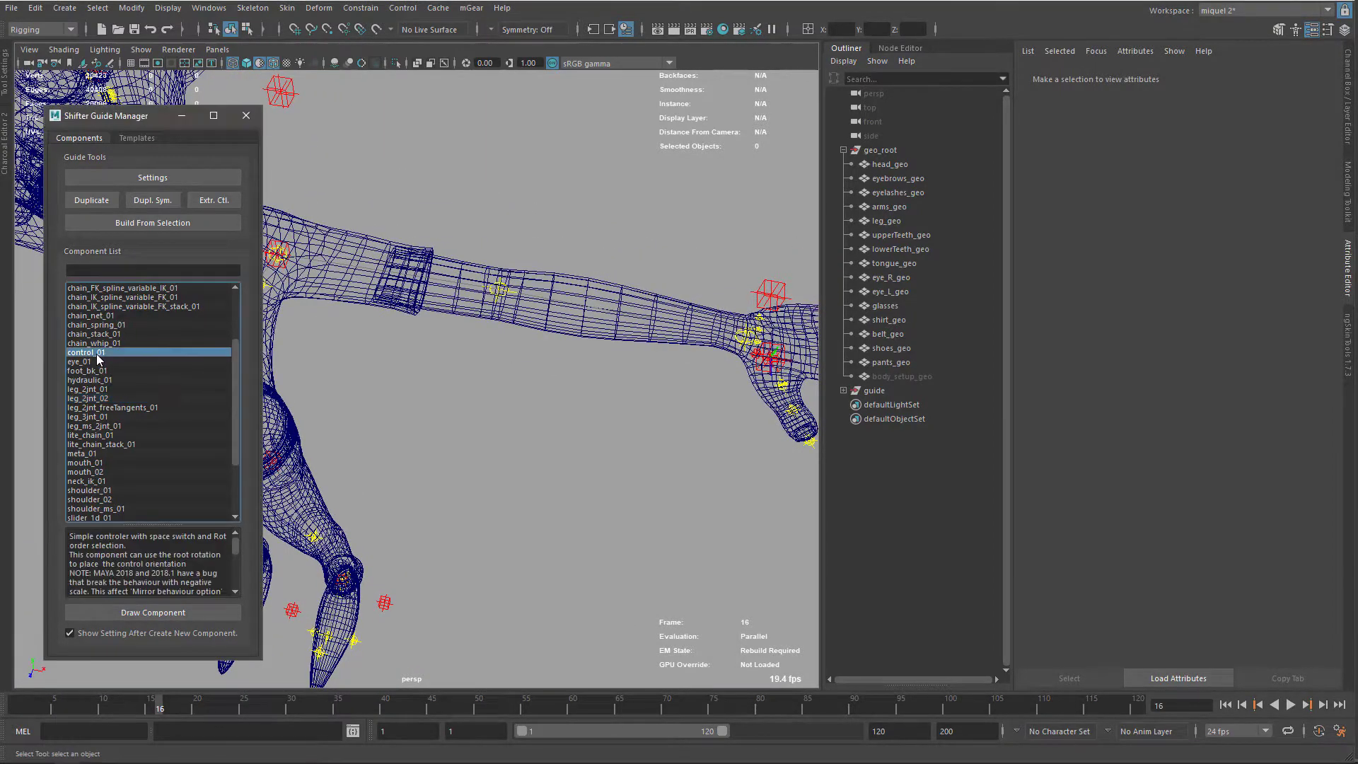
pyautogui.click(493, 293)
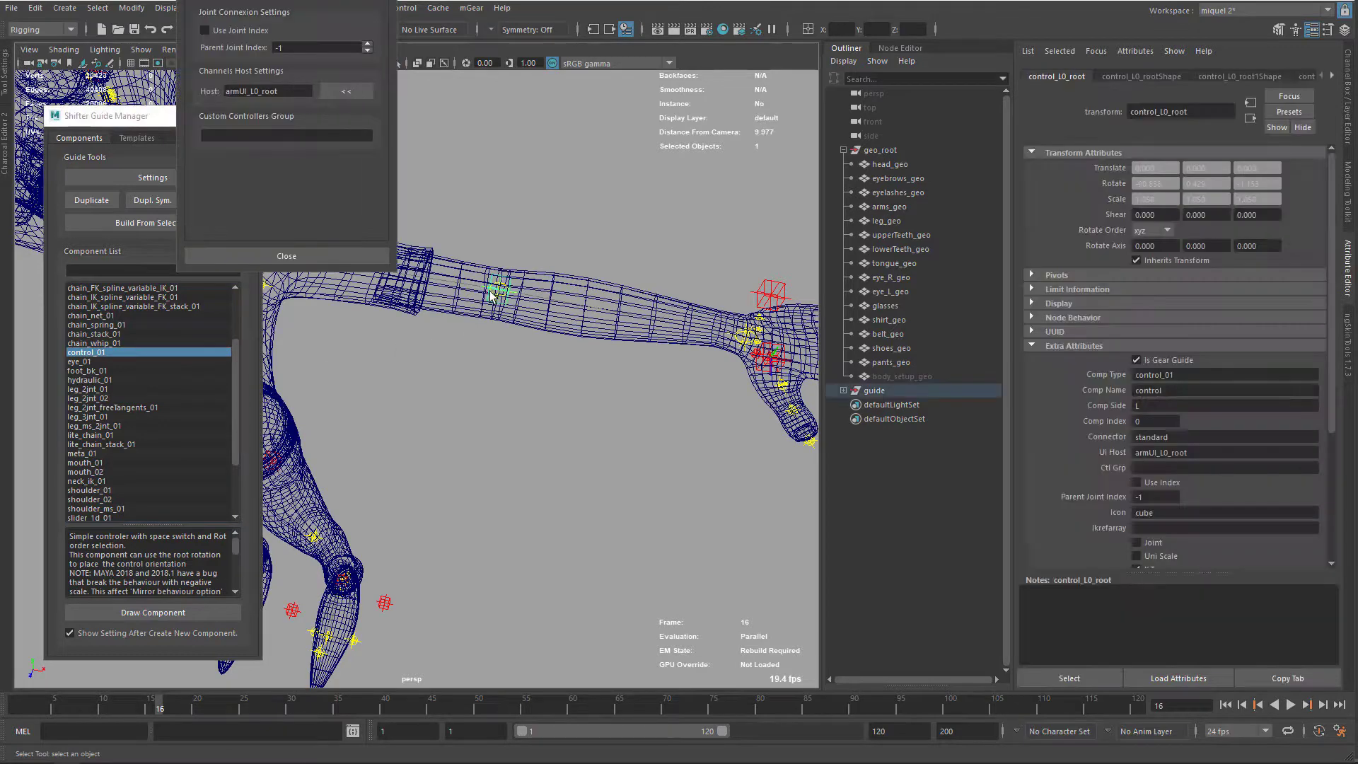
pyautogui.moveTo(286, 0); pyautogui.dragTo(860, 181)
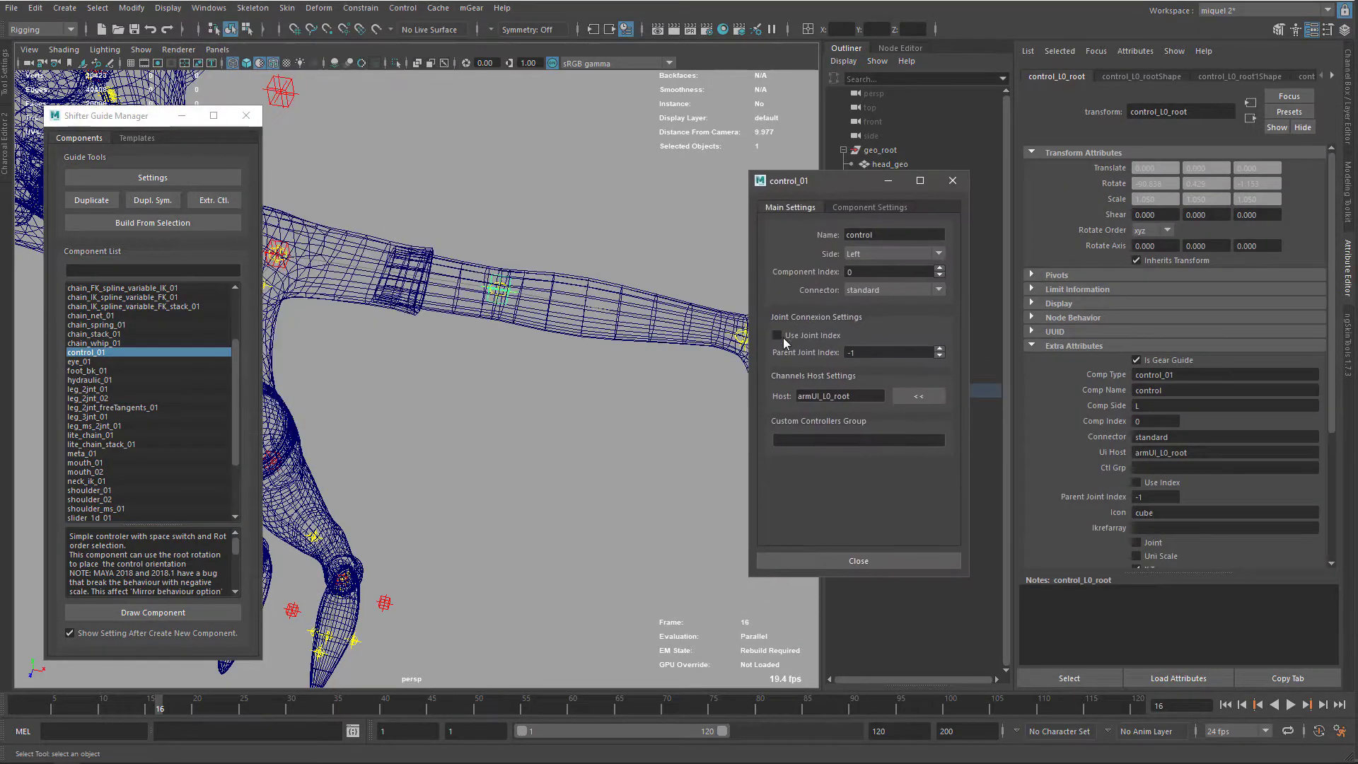
# Move the new control guide from the elbow centre to the back surface of the elbow.
pyautogui.keyDown('alt'); pyautogui.moveTo(492, 212); pyautogui.dragTo(482, 322); pyautogui.keyUp('alt')
pyautogui.press('w')
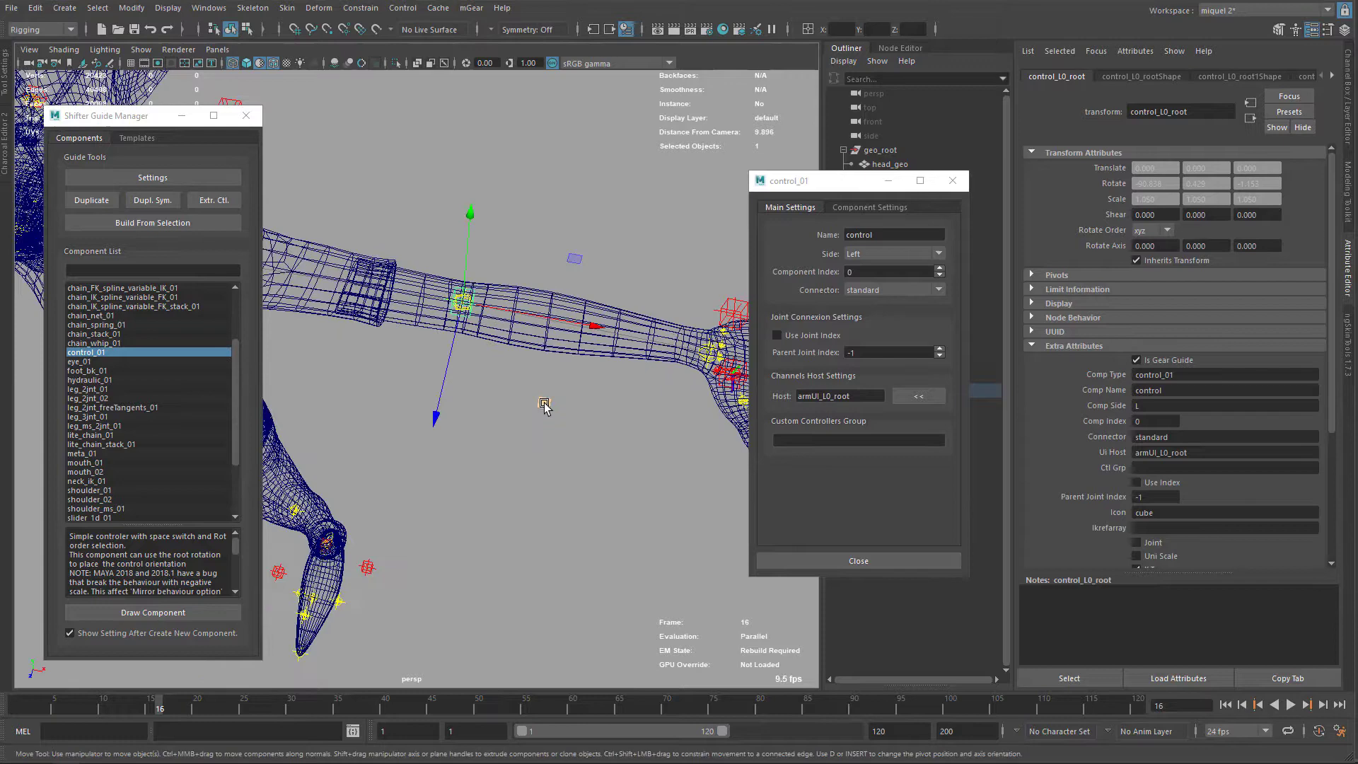
pyautogui.moveTo(546, 403); pyautogui.dragTo(553, 375, button='middle')
pyautogui.moveTo(553, 370); pyautogui.dragTo(555, 366)
pyautogui.scroll(2, 510, 279)
pyautogui.keyDown('alt'); pyautogui.moveTo(509, 280); pyautogui.dragTo(508, 417); pyautogui.keyUp('alt')
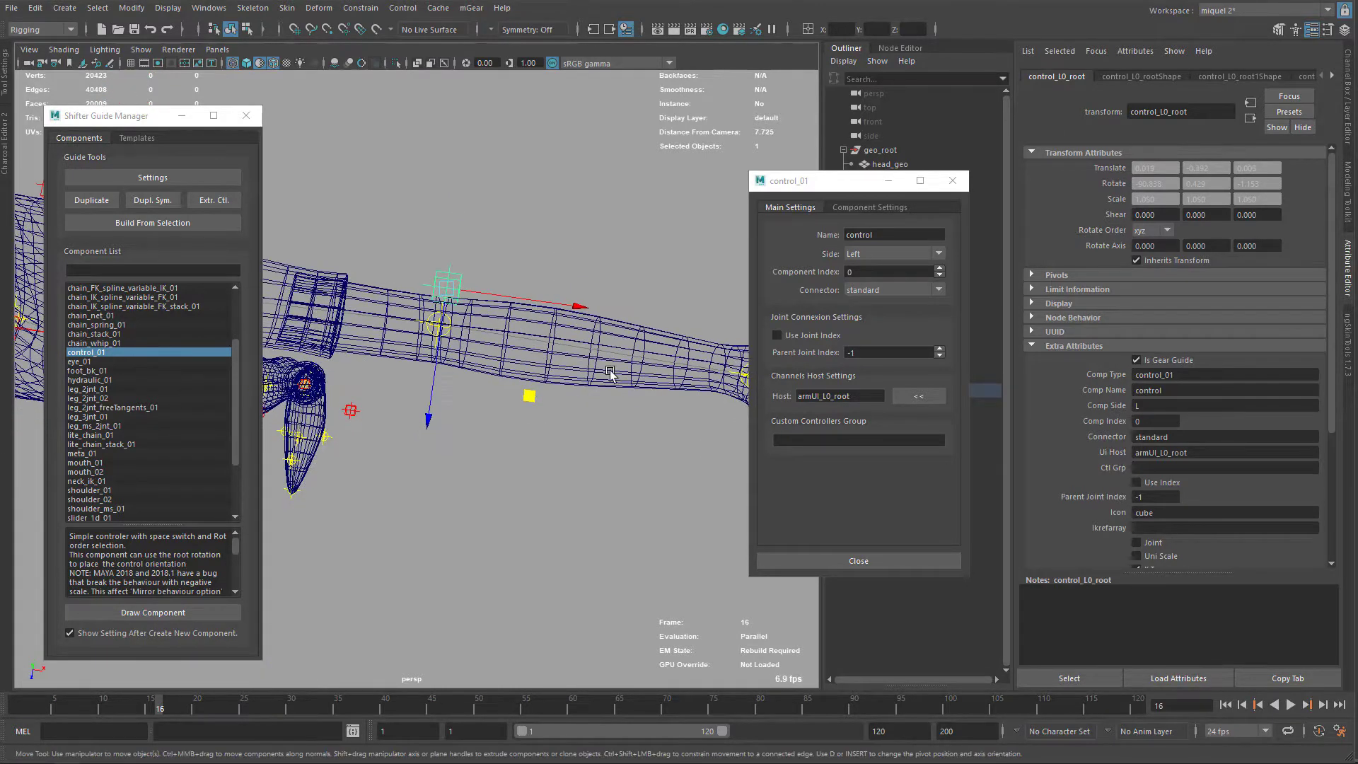
# Name the elbow control elbowHelper, disable World Space Orientation Align, and close its settings.
pyautogui.click(890, 235)
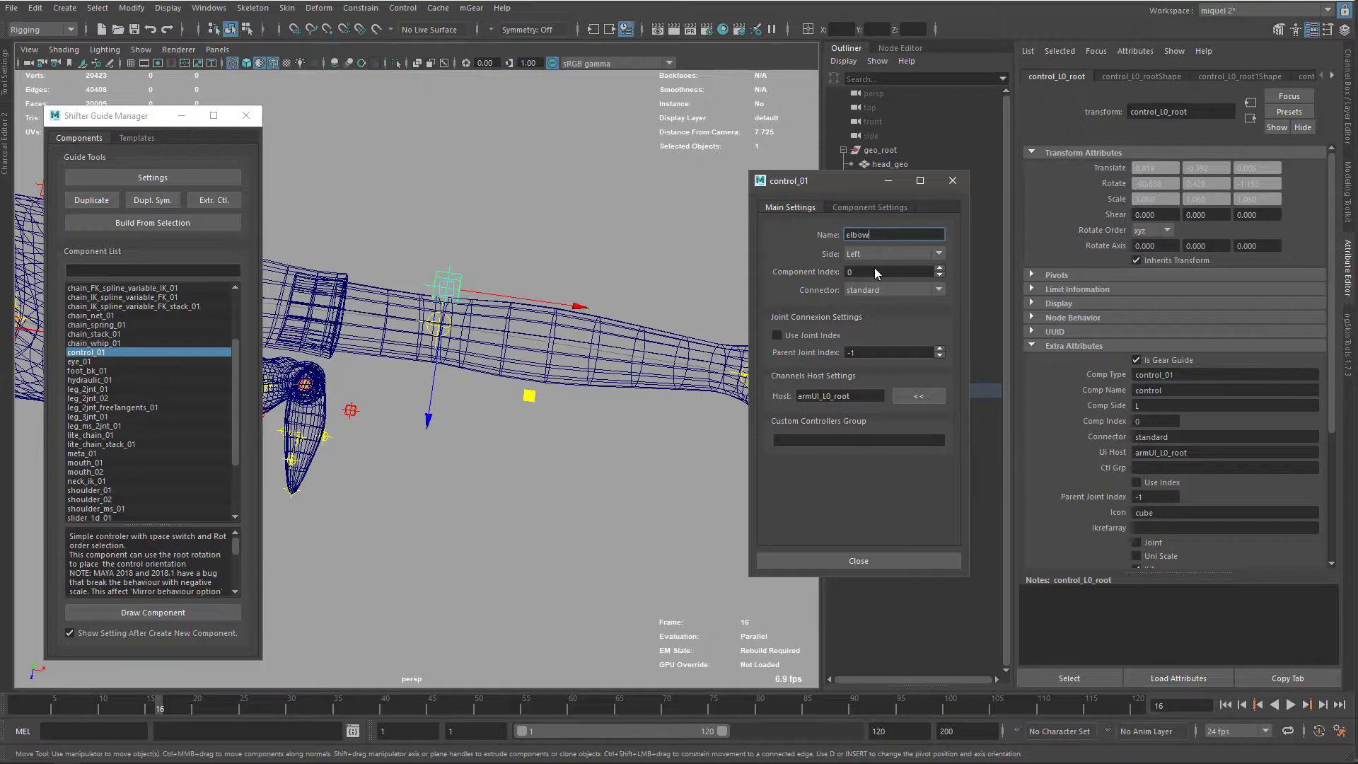
pyautogui.click(860, 208)
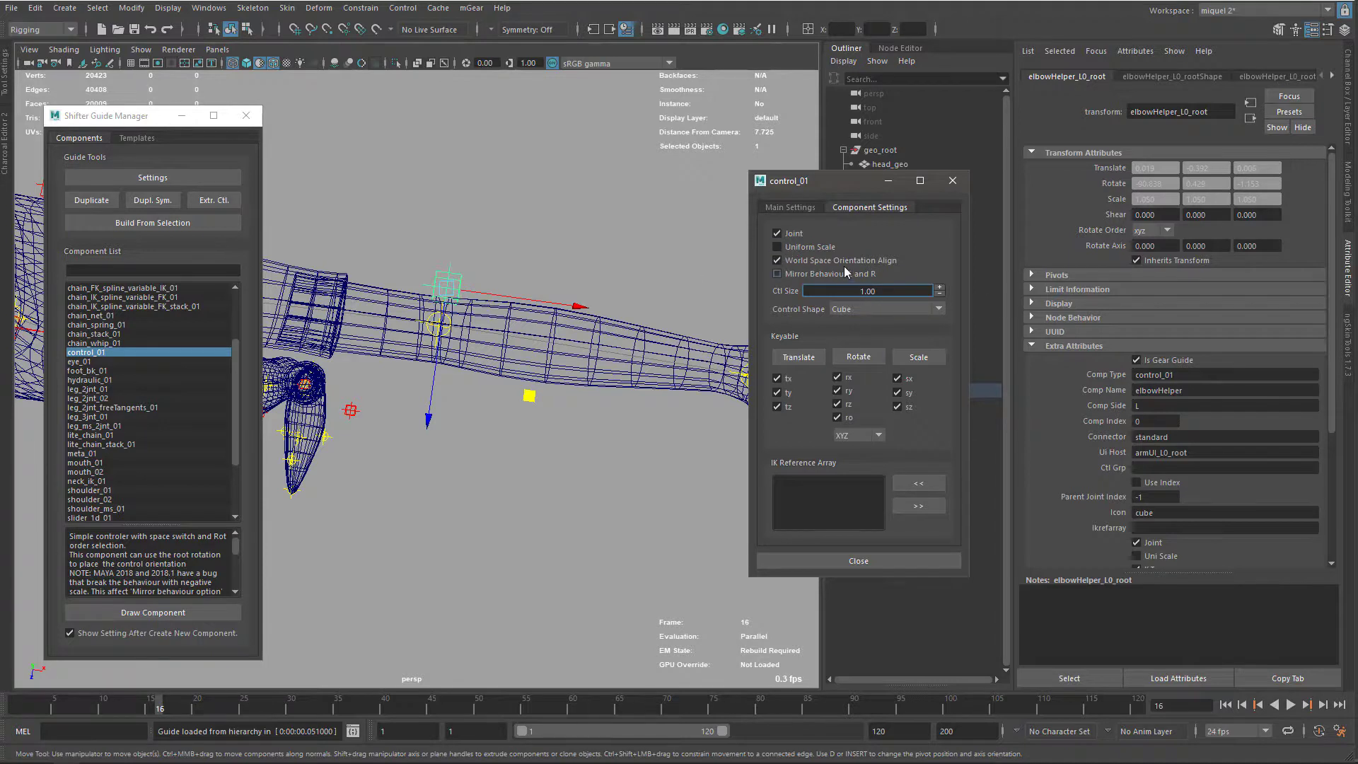
pyautogui.click(778, 261)
pyautogui.keyDown('alt'); pyautogui.moveTo(506, 460); pyautogui.dragTo(545, 318); pyautogui.keyUp('alt')
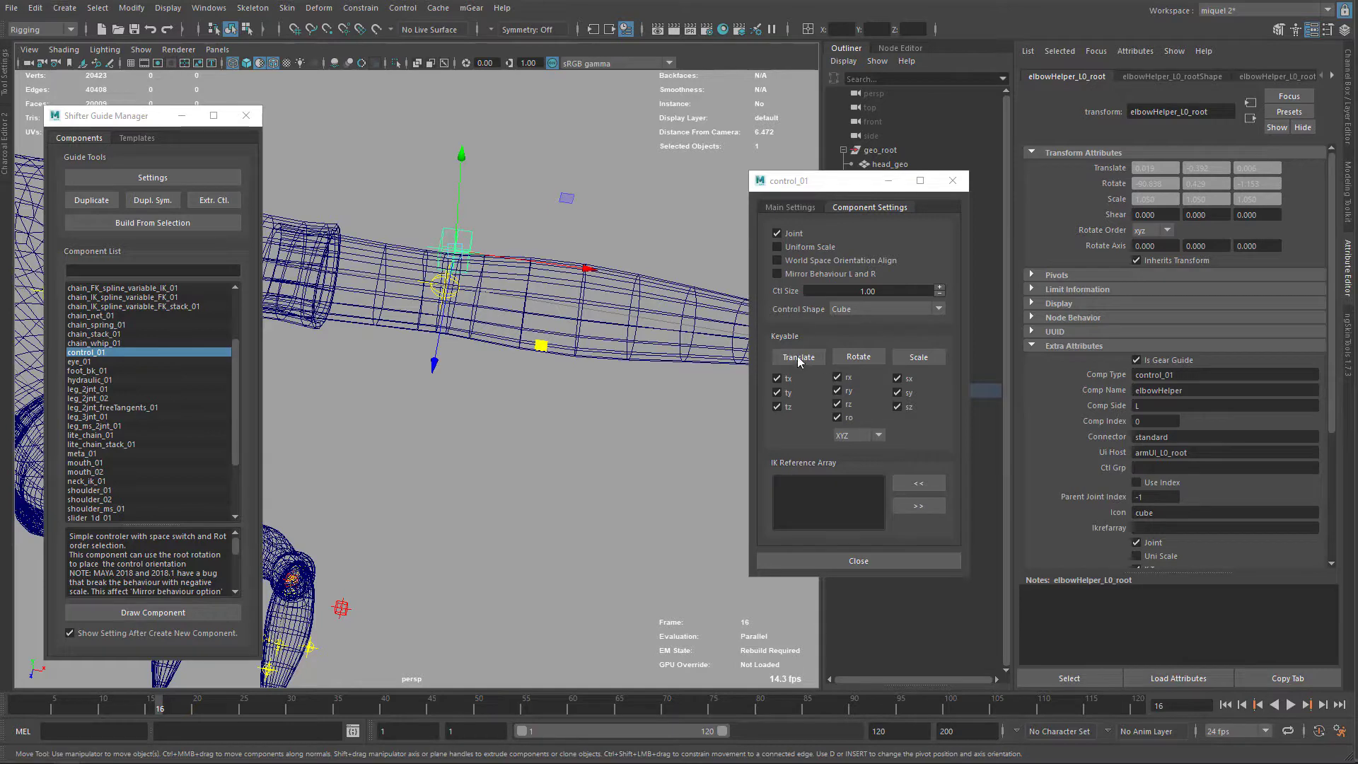
pyautogui.click(821, 561)
# Duplicate the elbow helper twice and position the copies on the front of the arm, one on either side of the elbow.
pyautogui.keyDown('alt'); pyautogui.moveTo(541, 311); pyautogui.dragTo(626, 385, button='middle'); pyautogui.keyUp('alt')
pyautogui.moveTo(626, 386)
pyautogui.keyDown('alt'); pyautogui.mouseDown()
pyautogui.moveTo(529, 496)
pyautogui.moveTo(519, 489)
pyautogui.moveTo(746, 506)
pyautogui.moveTo(670, 533)
pyautogui.moveTo(649, 506)
pyautogui.moveTo(652, 452)
pyautogui.moveTo(613, 489)
pyautogui.moveTo(522, 241)
pyautogui.mouseUp(); pyautogui.keyUp('alt')
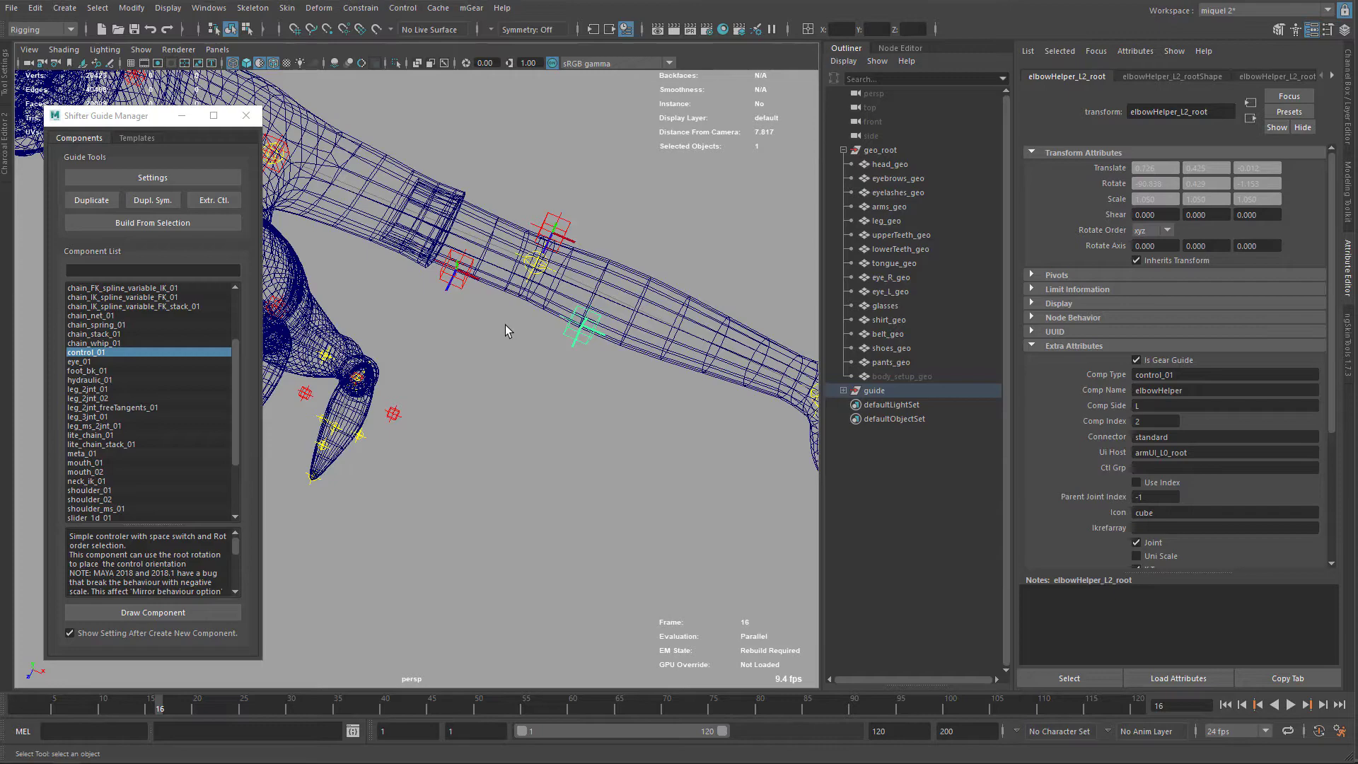
pyautogui.keyDown('alt'); pyautogui.moveTo(468, 372); pyautogui.dragTo(518, 348); pyautogui.keyUp('alt')
pyautogui.click(546, 320)
pyautogui.press('w')
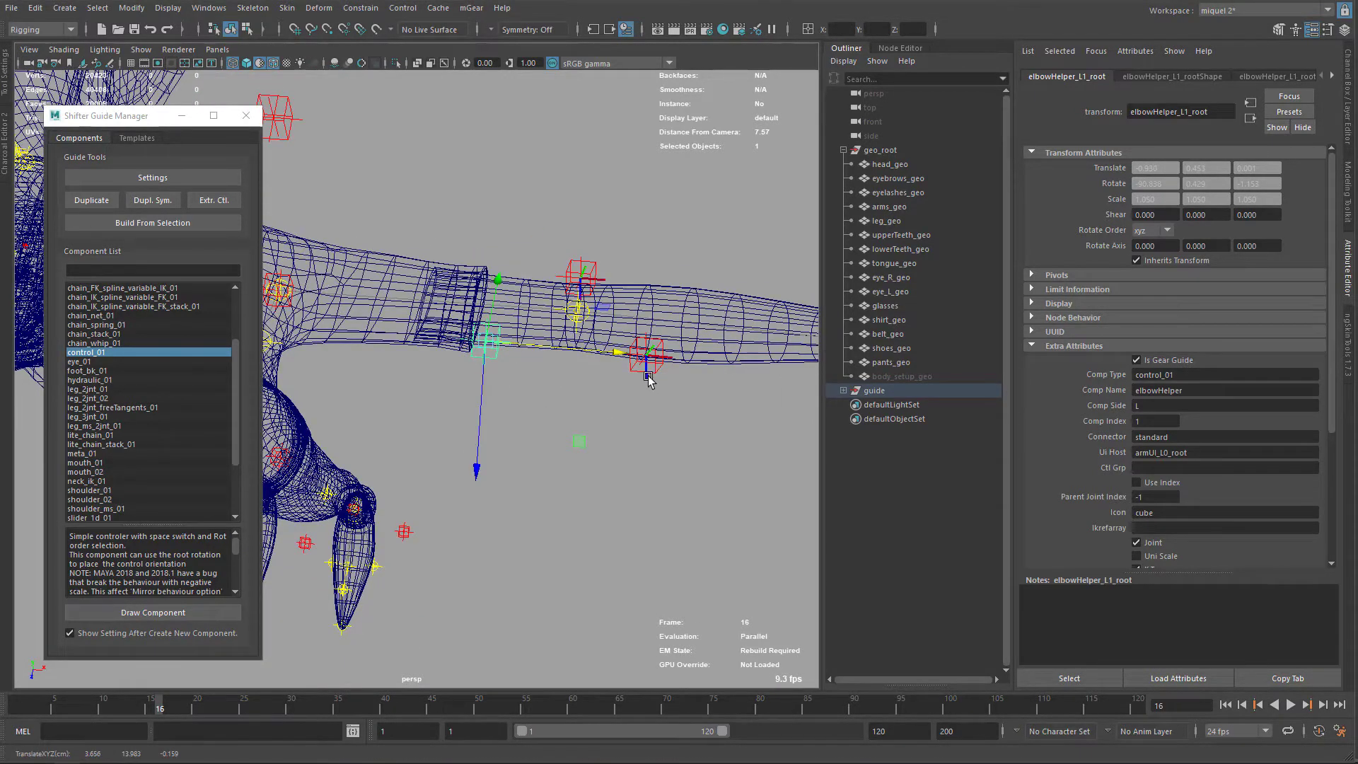
pyautogui.click(648, 380)
pyautogui.click(662, 373)
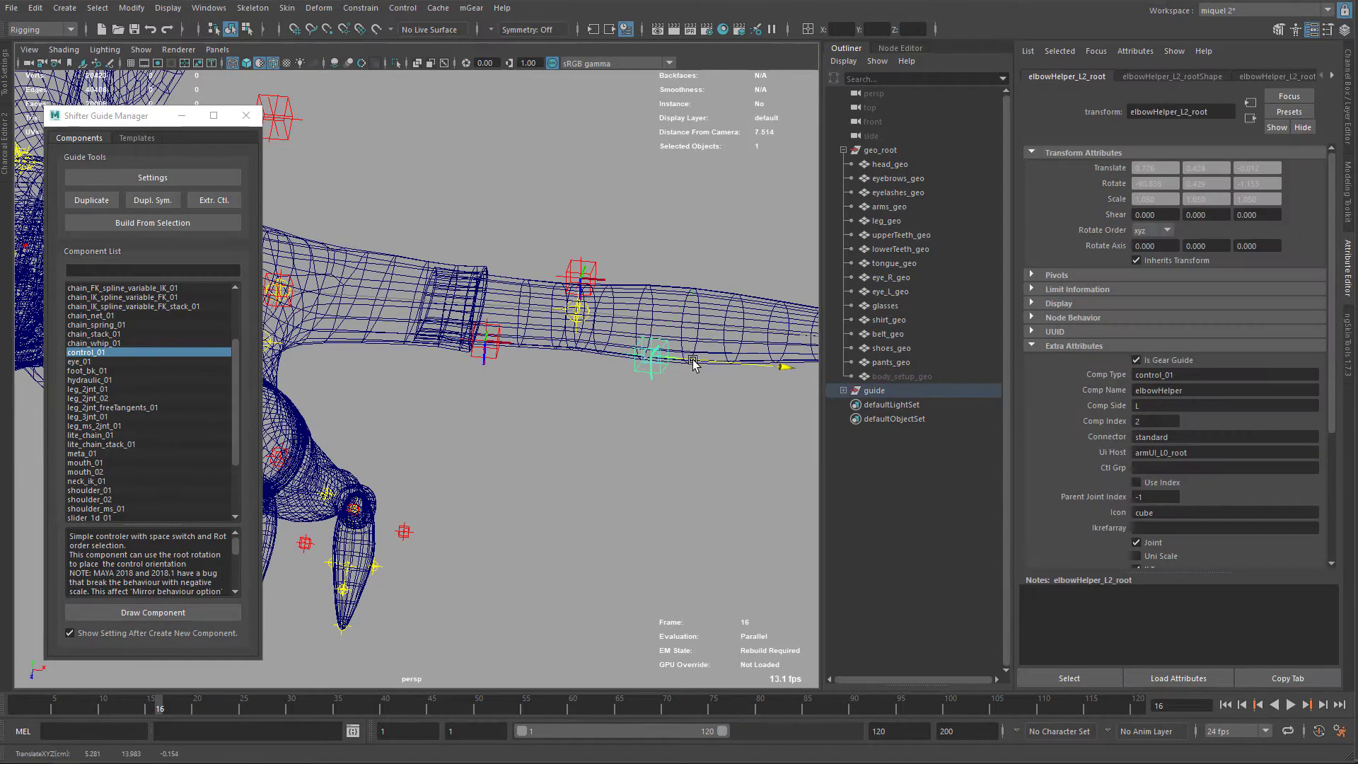
pyautogui.scroll(-5, 607, 400)
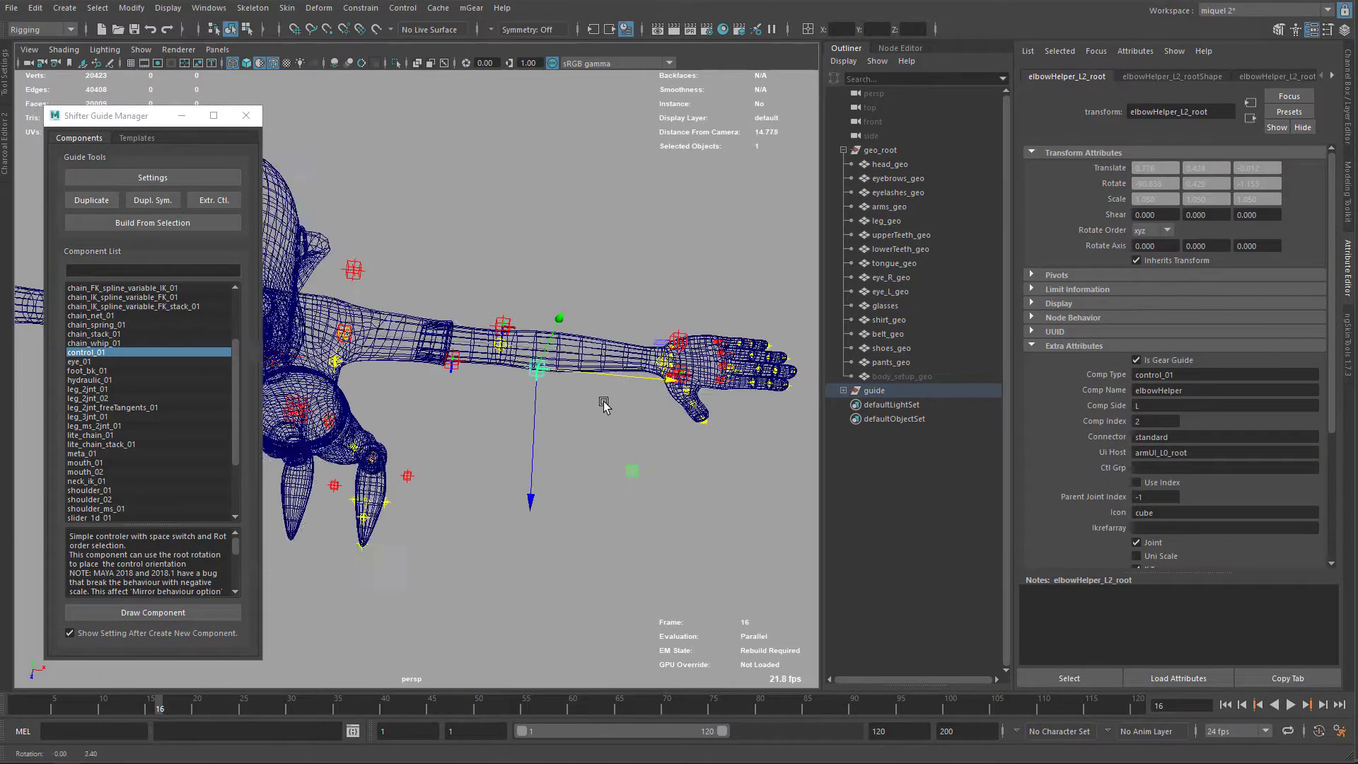
pyautogui.click(455, 375)
pyautogui.keyDown('alt'); pyautogui.moveTo(463, 382); pyautogui.dragTo(523, 430); pyautogui.keyUp('alt')
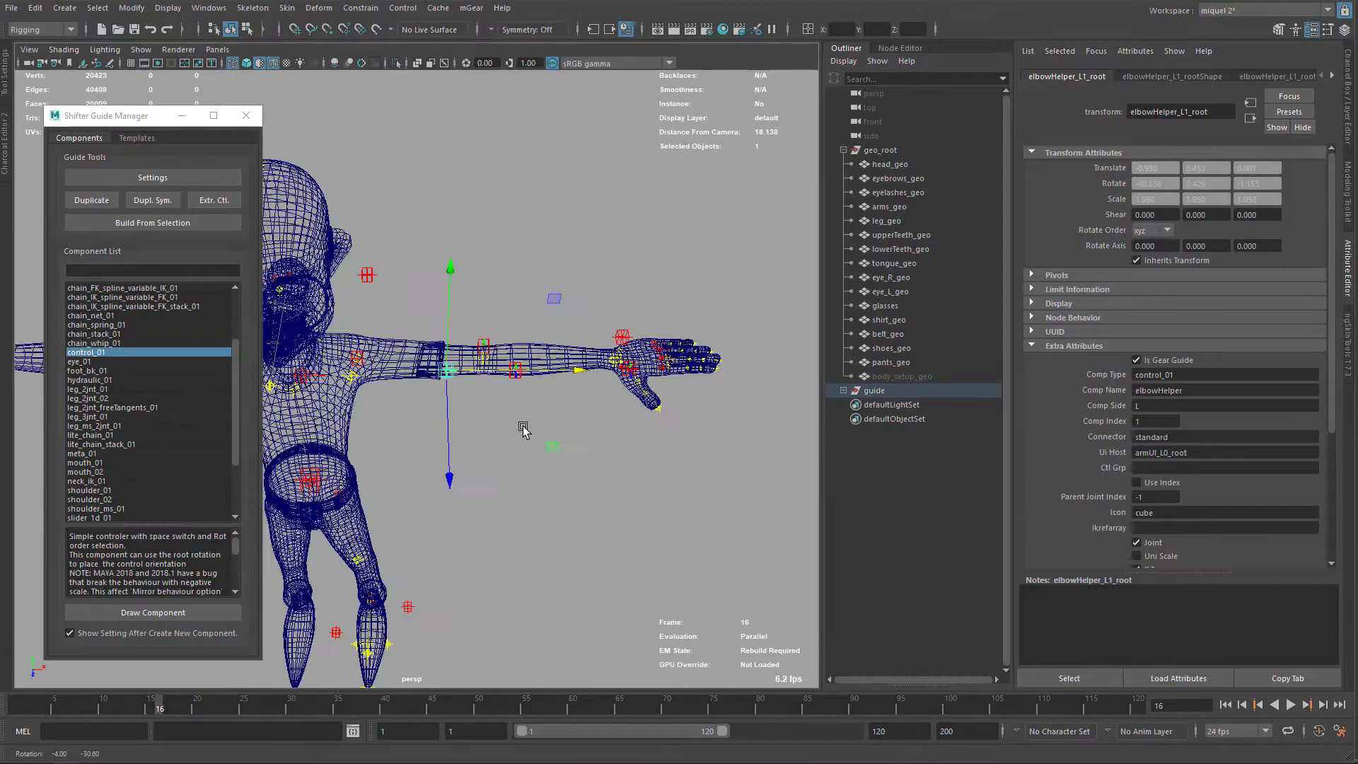
# Add a control_01 component under the character's left knee guide.
pyautogui.scroll(-3, 523, 429)
pyautogui.keyDown('alt'); pyautogui.moveTo(605, 433); pyautogui.dragTo(732, 336, button='middle'); pyautogui.keyUp('alt')
pyautogui.keyDown('alt'); pyautogui.moveTo(637, 431); pyautogui.dragTo(611, 370); pyautogui.keyUp('alt')
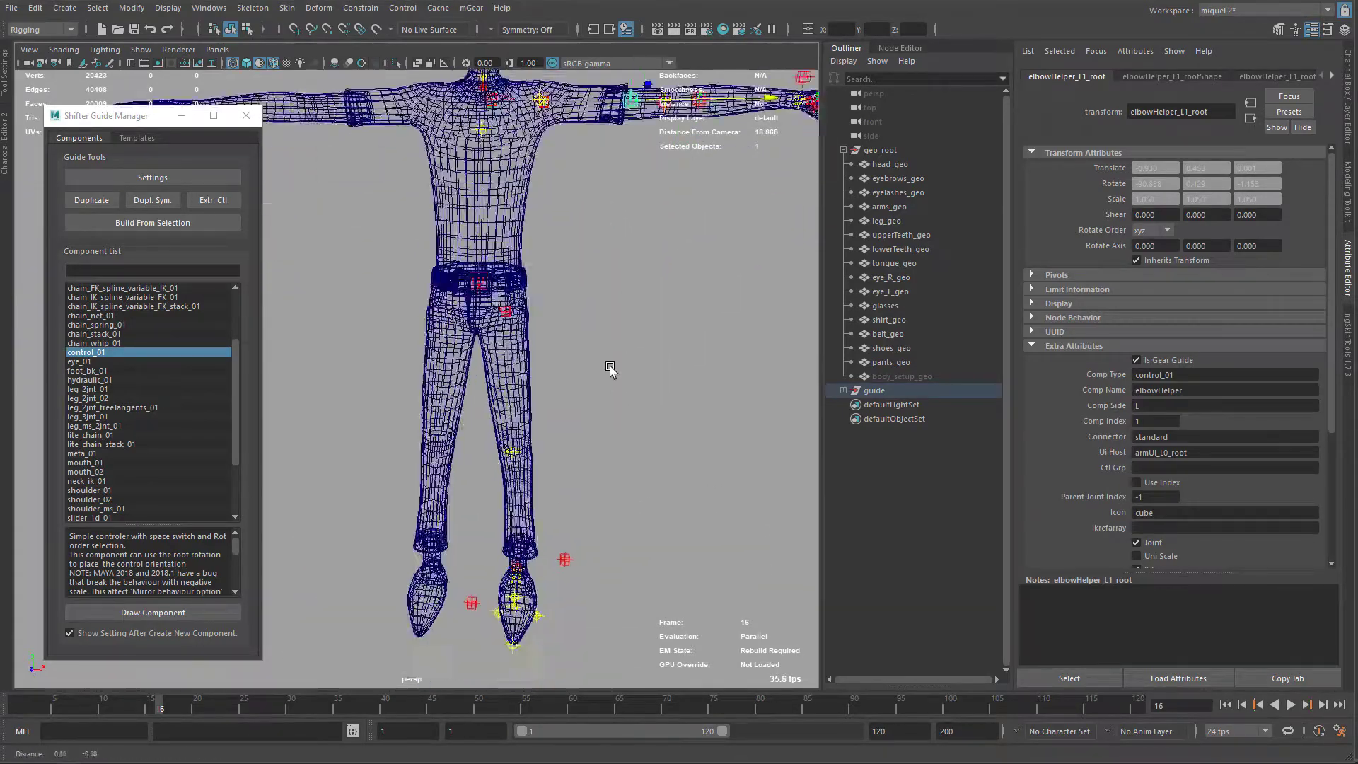
pyautogui.keyDown('alt'); pyautogui.moveTo(611, 371); pyautogui.dragTo(617, 304, button='middle'); pyautogui.keyUp('alt')
pyautogui.keyDown('alt'); pyautogui.moveTo(607, 401); pyautogui.dragTo(506, 410); pyautogui.keyUp('alt')
pyautogui.scroll(4, 506, 411)
pyautogui.keyDown('alt'); pyautogui.moveTo(481, 413); pyautogui.dragTo(636, 417, button='middle'); pyautogui.keyUp('alt')
pyautogui.keyDown('alt'); pyautogui.moveTo(622, 416); pyautogui.dragTo(382, 392); pyautogui.keyUp('alt')
pyautogui.keyDown('alt'); pyautogui.moveTo(382, 391); pyautogui.dragTo(457, 392, button='middle'); pyautogui.keyUp('alt')
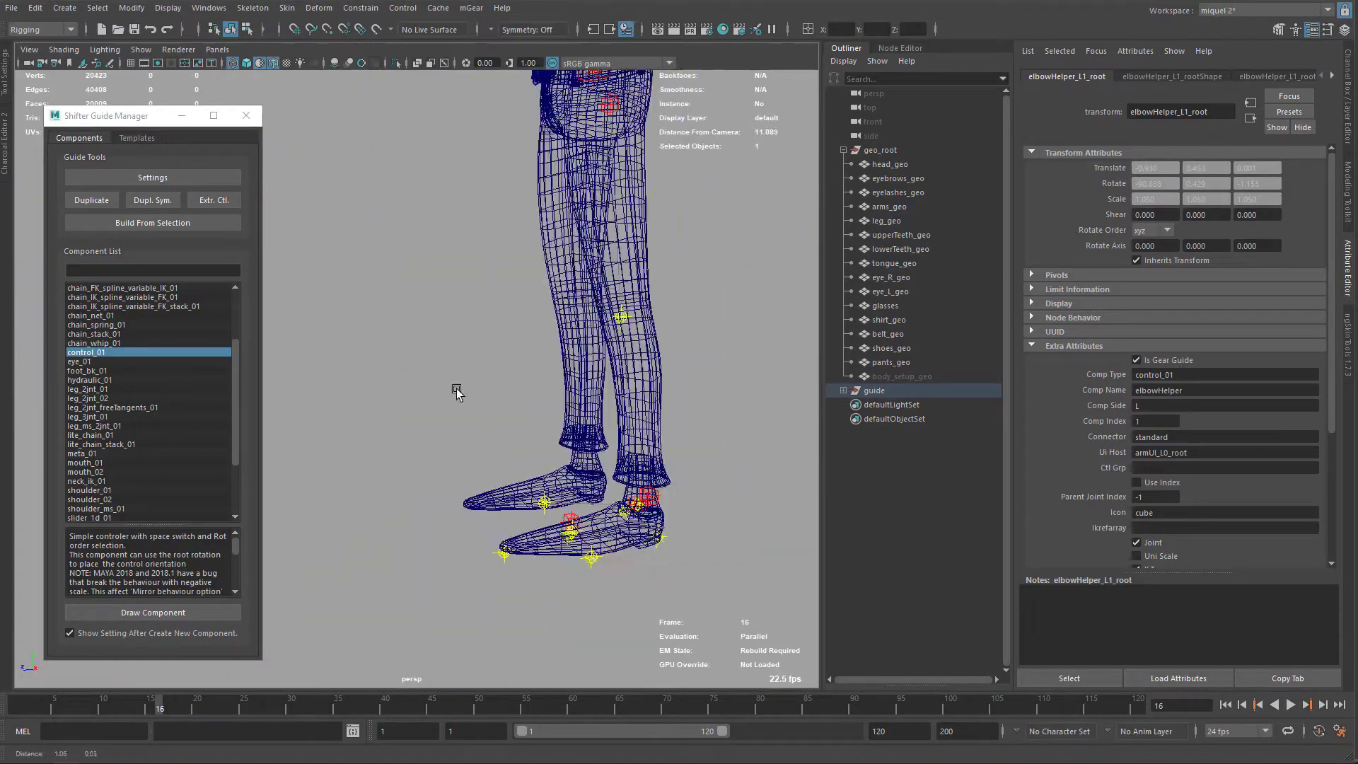
pyautogui.keyDown('alt'); pyautogui.moveTo(457, 392); pyautogui.dragTo(540, 439); pyautogui.keyUp('alt')
pyautogui.keyDown('alt'); pyautogui.moveTo(540, 424); pyautogui.dragTo(386, 396, button='middle'); pyautogui.keyUp('alt')
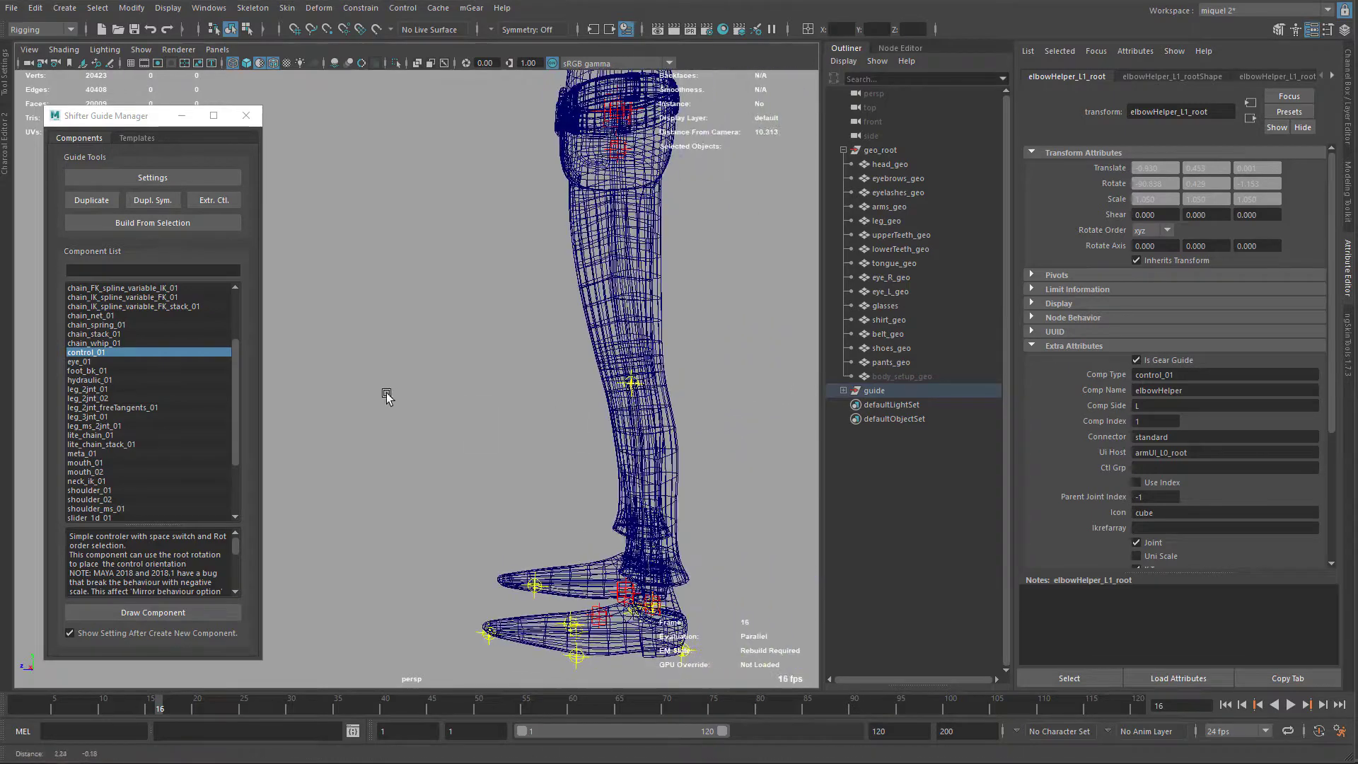
pyautogui.keyDown('alt'); pyautogui.moveTo(637, 415); pyautogui.dragTo(740, 424); pyautogui.keyUp('alt')
pyautogui.scroll(-1, 735, 424)
pyautogui.keyDown('alt'); pyautogui.moveTo(708, 429); pyautogui.dragTo(600, 410, button='middle'); pyautogui.keyUp('alt')
pyautogui.keyDown('alt'); pyautogui.moveTo(600, 410); pyautogui.dragTo(616, 415); pyautogui.keyUp('alt')
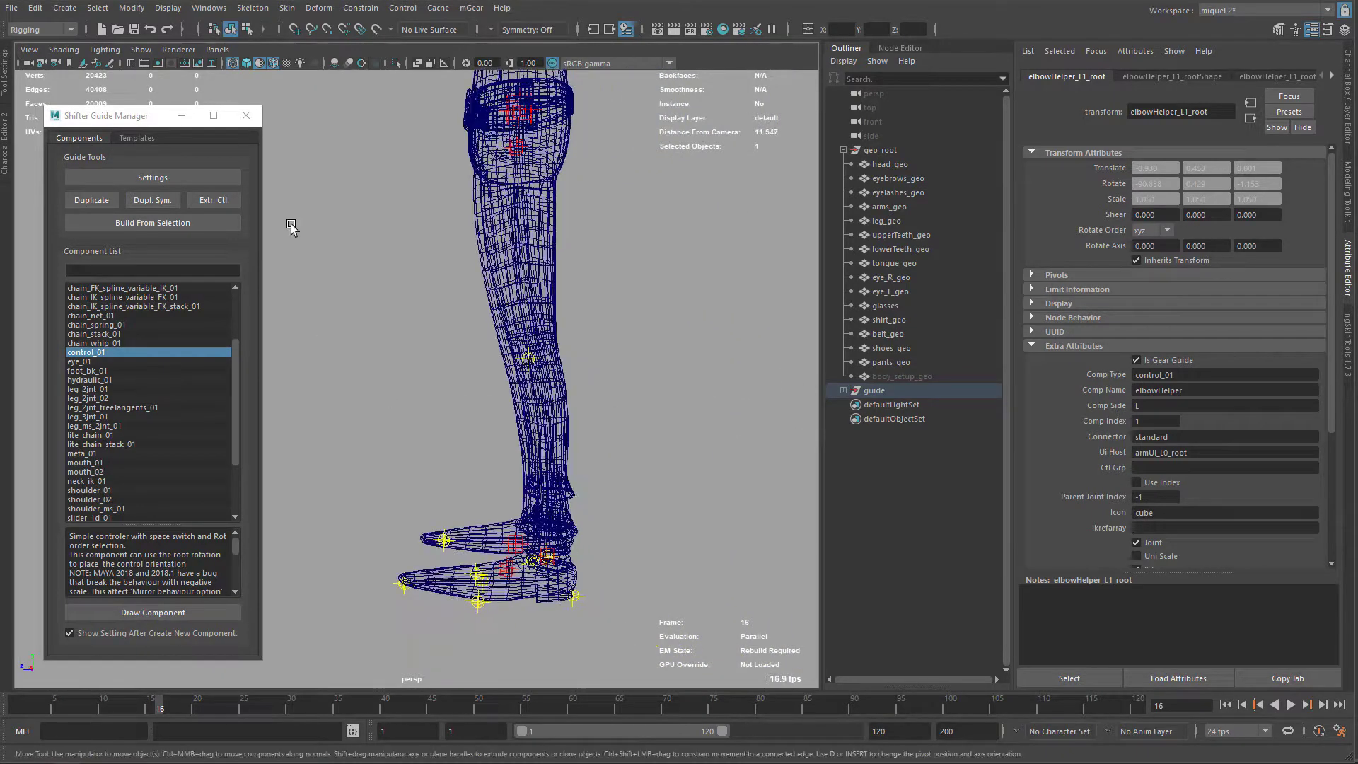
pyautogui.click(81, 353)
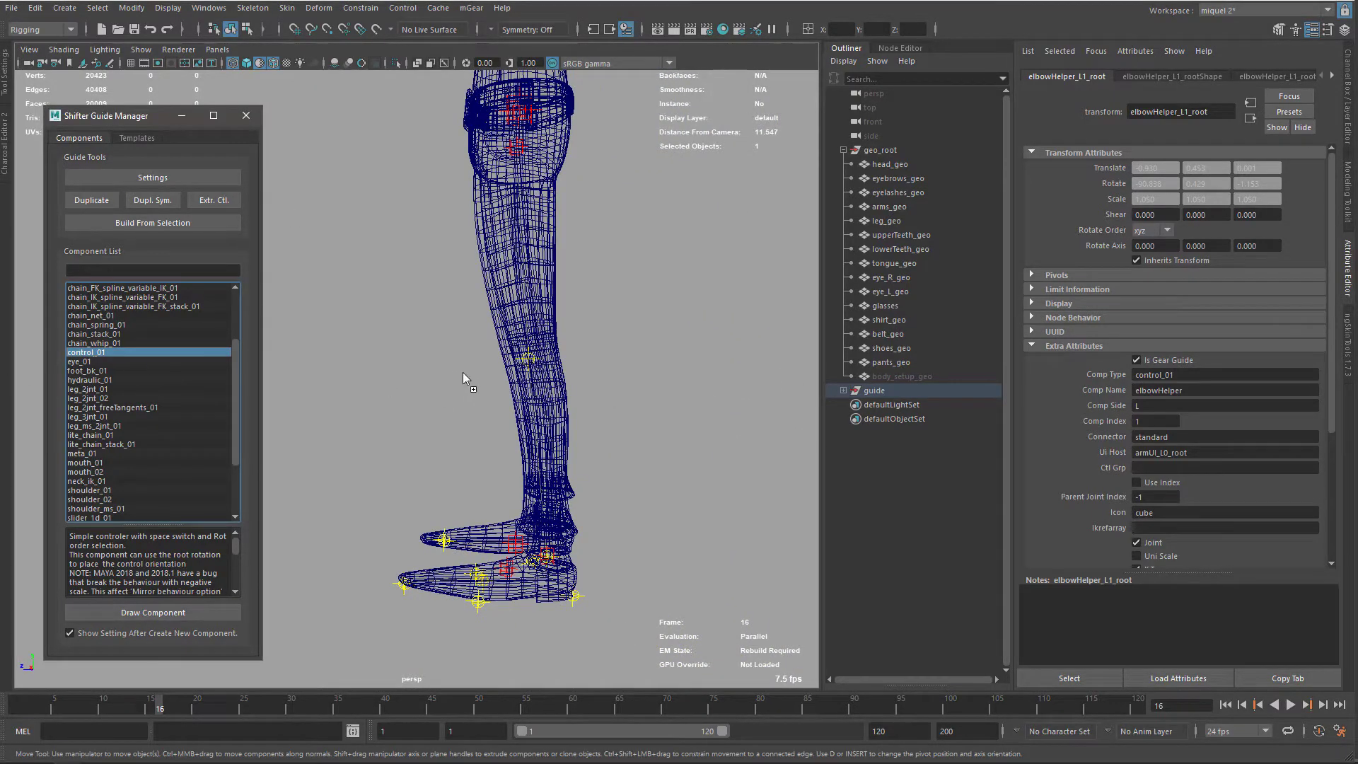
pyautogui.click(522, 362)
pyautogui.press('f')
pyautogui.scroll(-10, 509, 318)
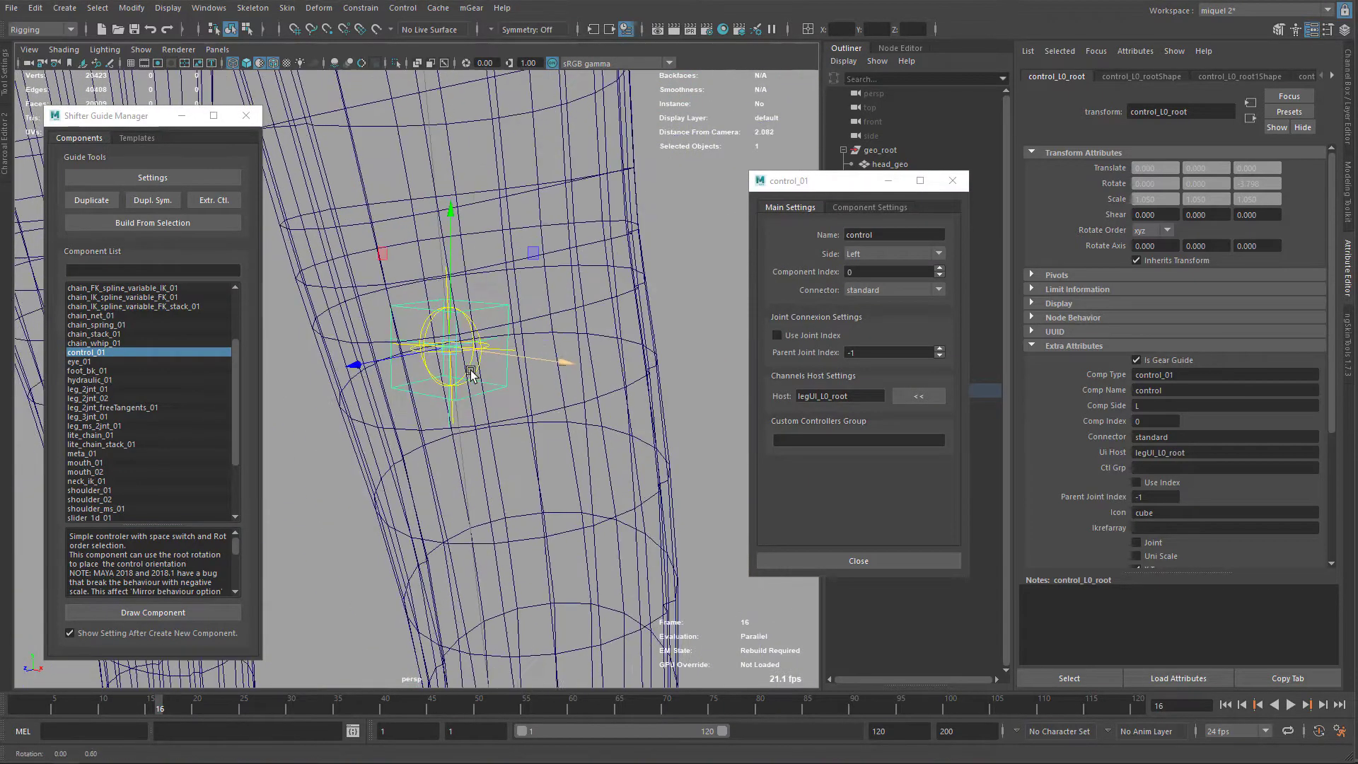
# Name the knee control kneeHelper and disable World Space Orientation Align in its component settings.
pyautogui.keyDown('alt'); pyautogui.moveTo(472, 367); pyautogui.dragTo(587, 349); pyautogui.keyUp('alt')
pyautogui.doubleClick(875, 235)
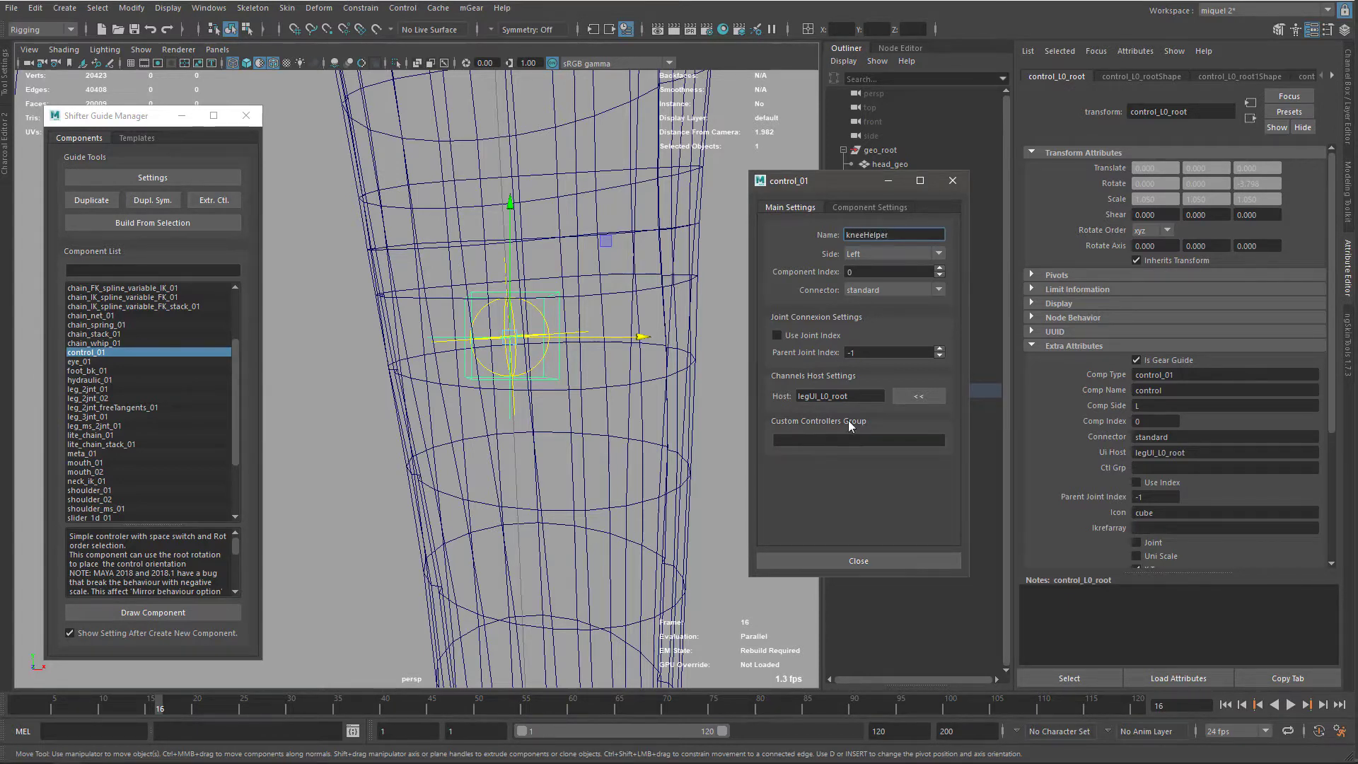
pyautogui.keyDown('alt'); pyautogui.moveTo(559, 394); pyautogui.dragTo(558, 432); pyautogui.keyUp('alt')
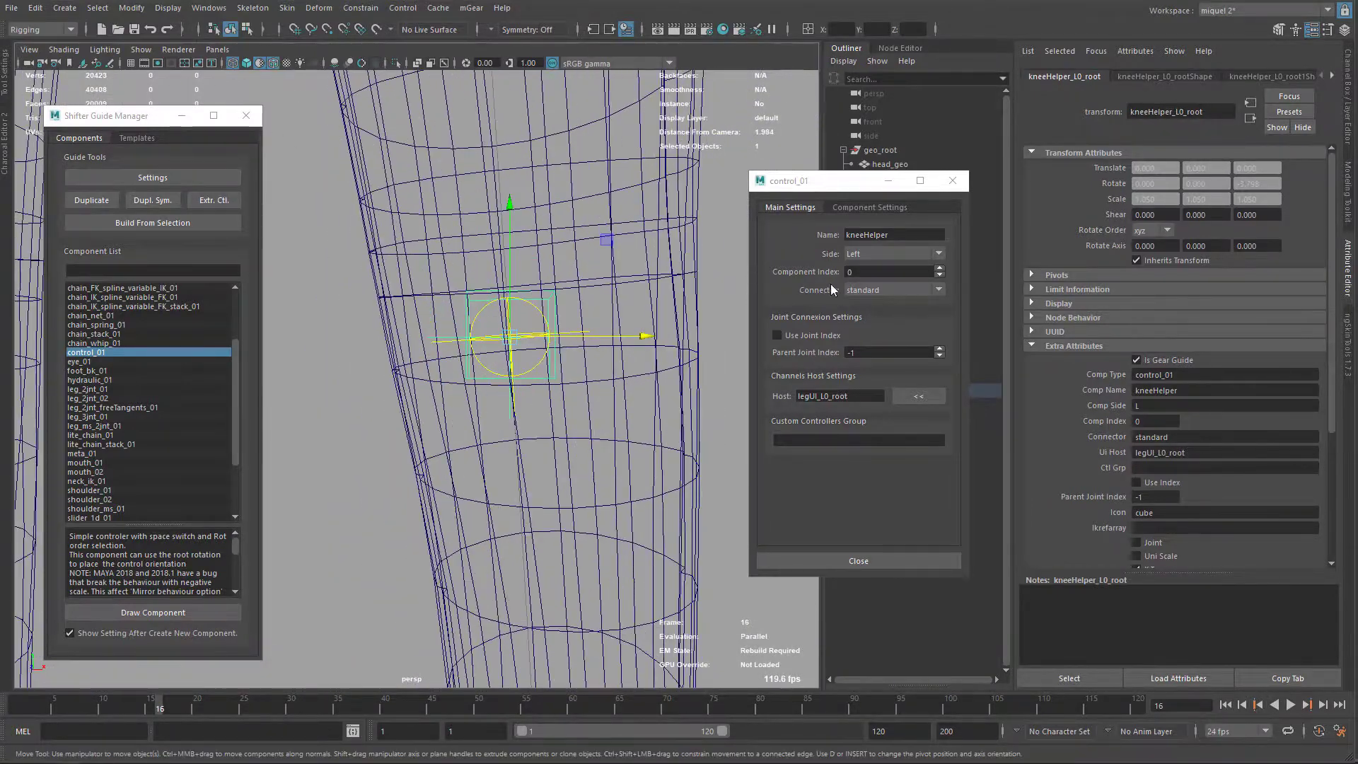
pyautogui.click(853, 207)
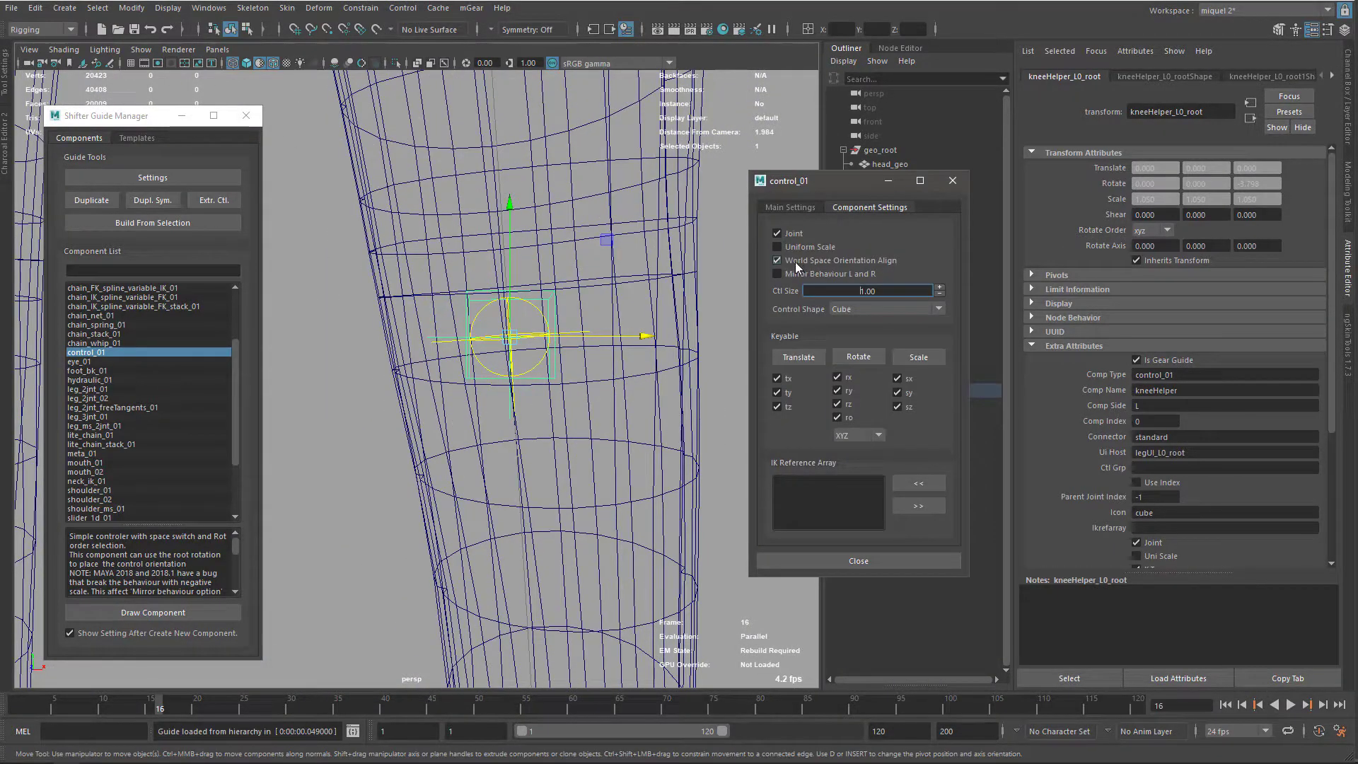
# Move the knee helper guide to the front surface of the left knee.
pyautogui.scroll(-3, 524, 320)
pyautogui.keyDown('alt'); pyautogui.moveTo(564, 381); pyautogui.dragTo(316, 371); pyautogui.keyUp('alt')
pyautogui.scroll(-2, 545, 373)
pyautogui.keyDown('alt'); pyautogui.moveTo(363, 389); pyautogui.dragTo(544, 350); pyautogui.keyUp('alt')
pyautogui.keyDown('alt'); pyautogui.moveTo(542, 408); pyautogui.dragTo(464, 398); pyautogui.keyUp('alt')
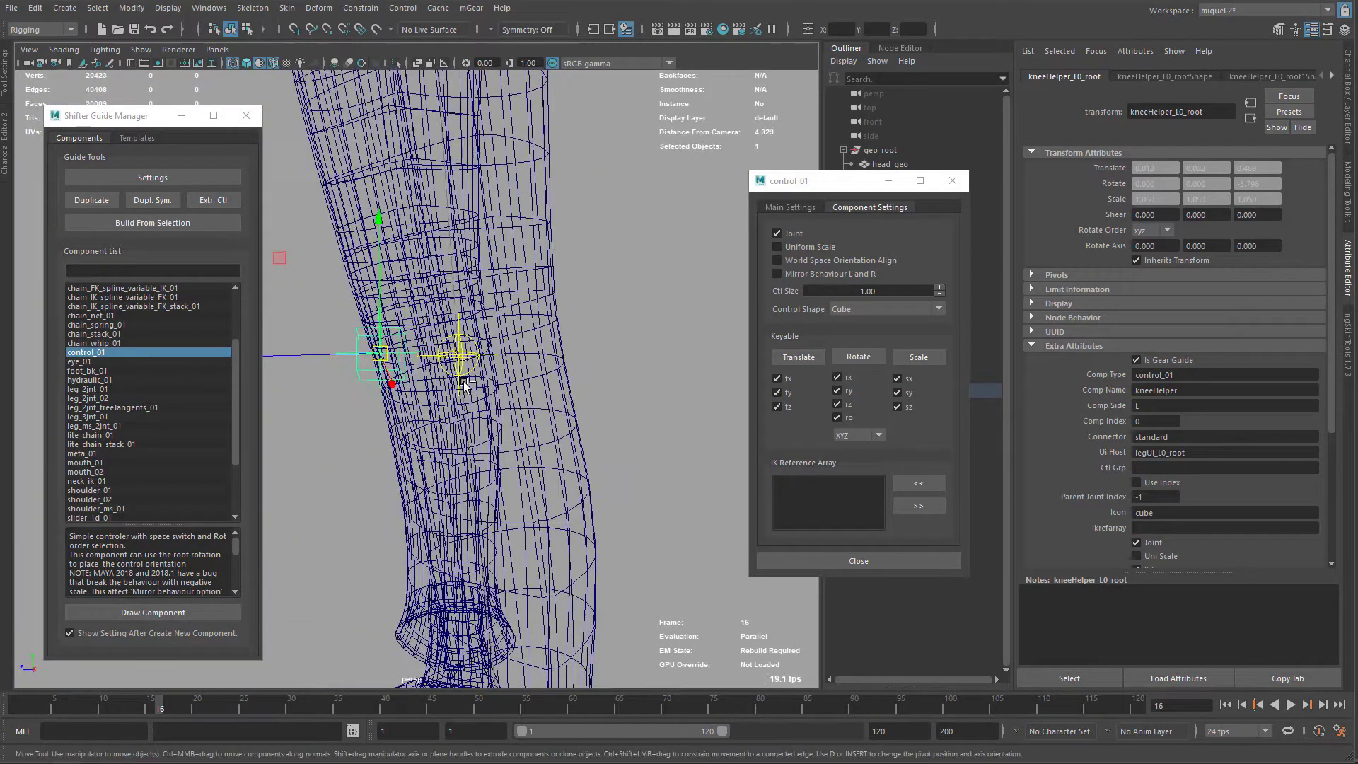
# Duplicate the knee helper and place the copy at the back of the leg above the knee.
pyautogui.hotkey('ctrl', 'd')
pyautogui.moveTo(281, 260); pyautogui.dragTo(448, 58)
pyautogui.scroll(-8, 510, 335)
pyautogui.keyDown('alt'); pyautogui.moveTo(506, 350); pyautogui.dragTo(498, 350); pyautogui.keyUp('alt')
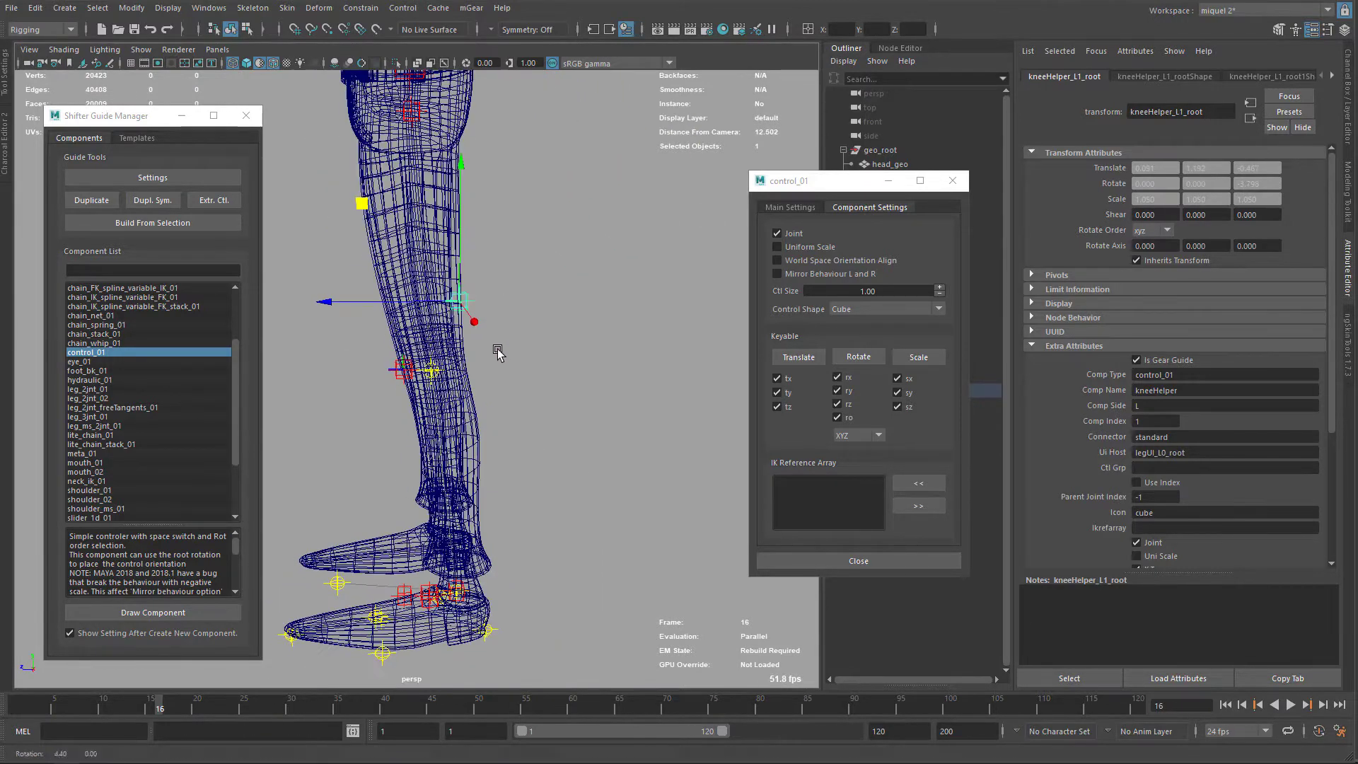
# Duplicate the upper knee helper and place the copy at the back of the calf, centred on the leg below the knee.
pyautogui.hotkey('ctrl', 'd')
pyautogui.moveTo(452, 314); pyautogui.dragTo(389, 324, button='middle')
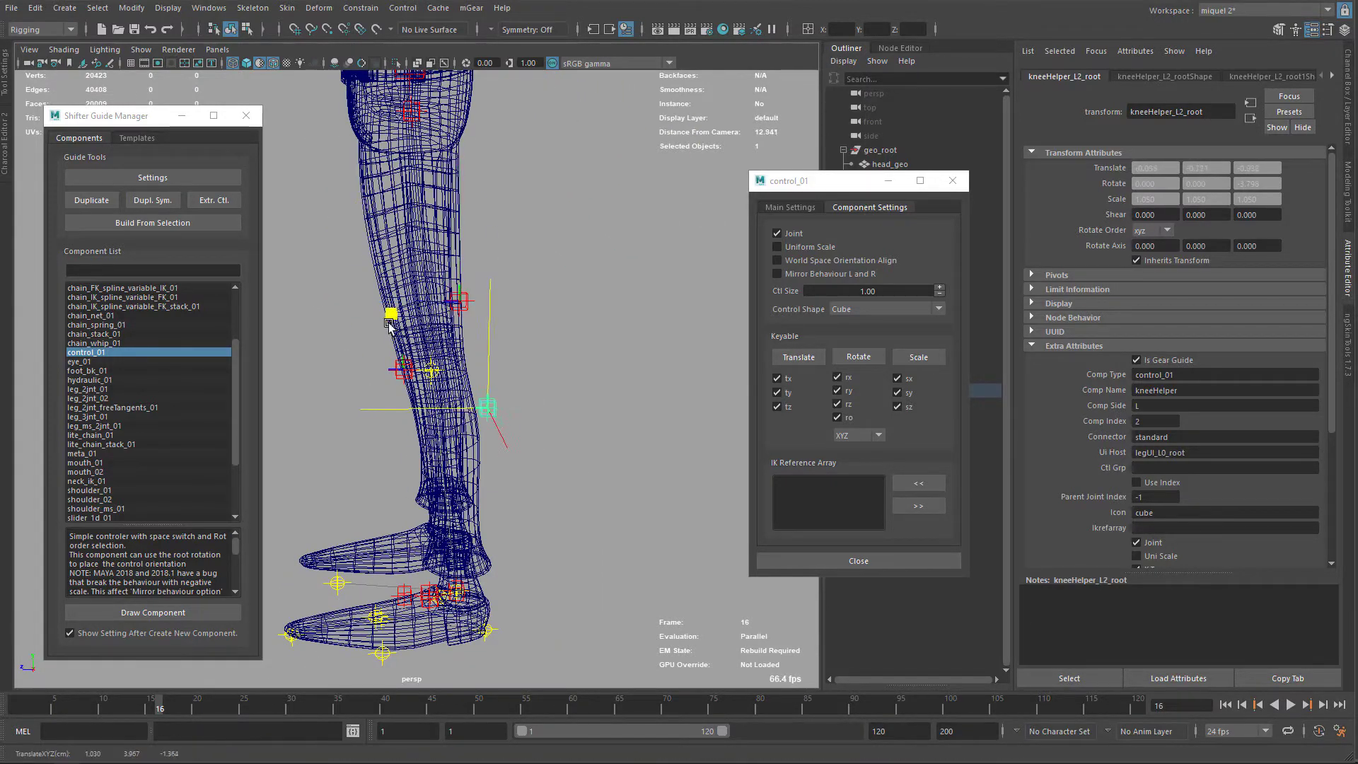
pyautogui.moveTo(389, 324); pyautogui.dragTo(522, 341)
pyautogui.moveTo(498, 416); pyautogui.dragTo(501, 420, button='middle')
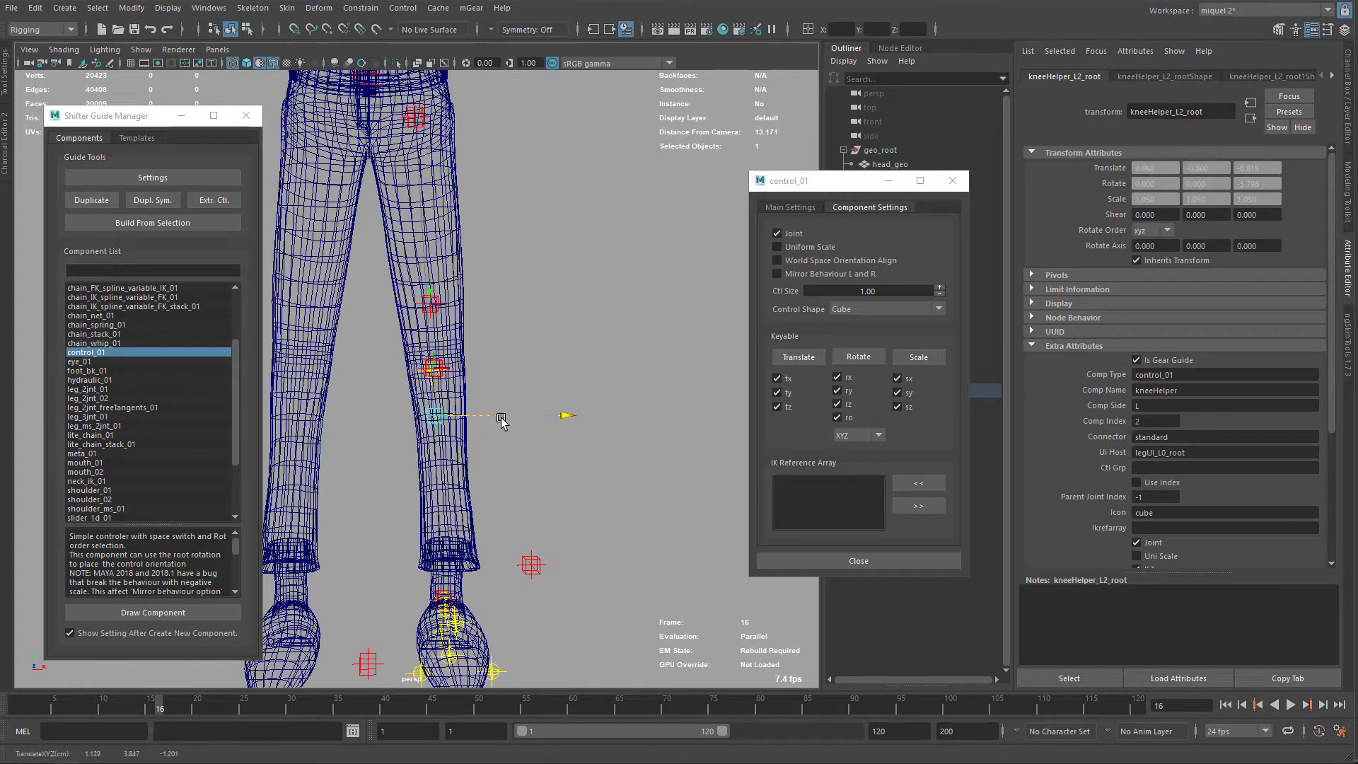
pyautogui.press('e')
pyautogui.moveTo(528, 339); pyautogui.dragTo(515, 327)
pyautogui.press('q')
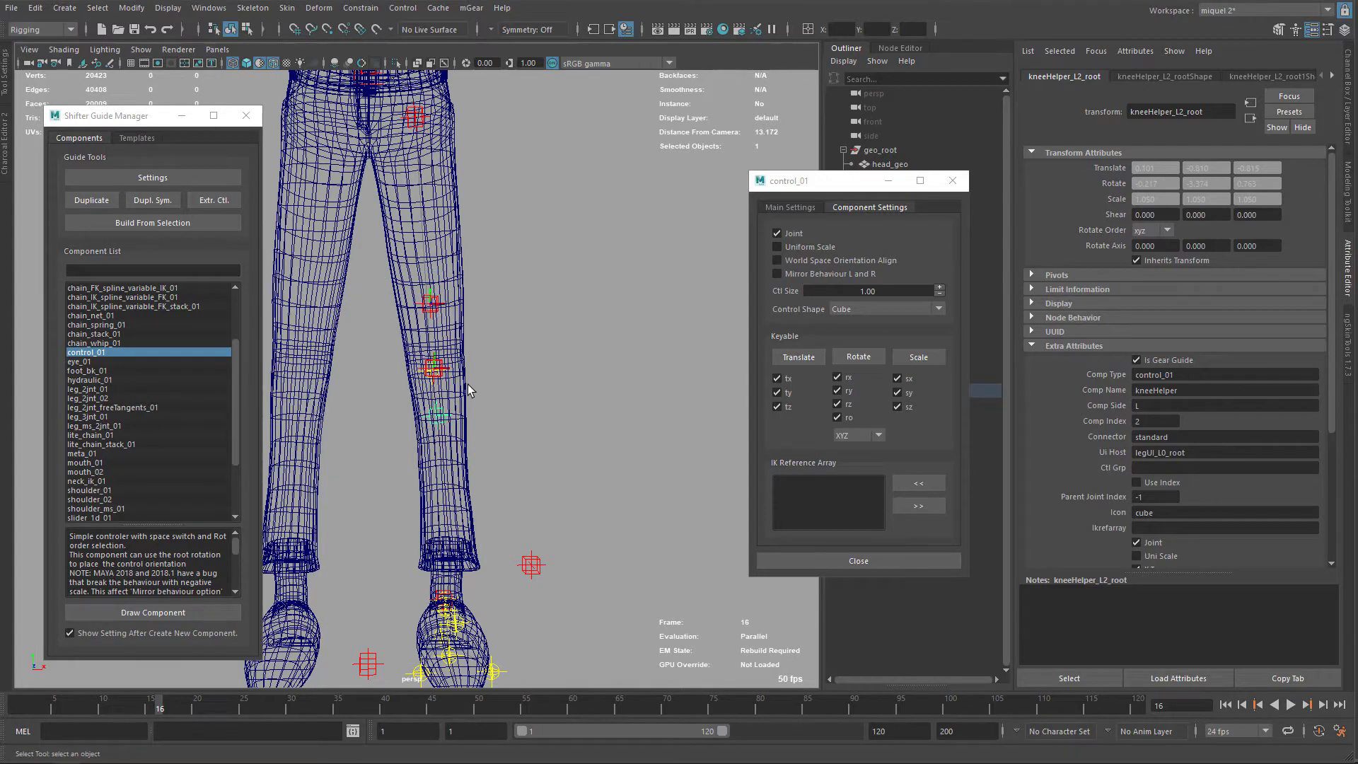
pyautogui.scroll(5, 468, 390)
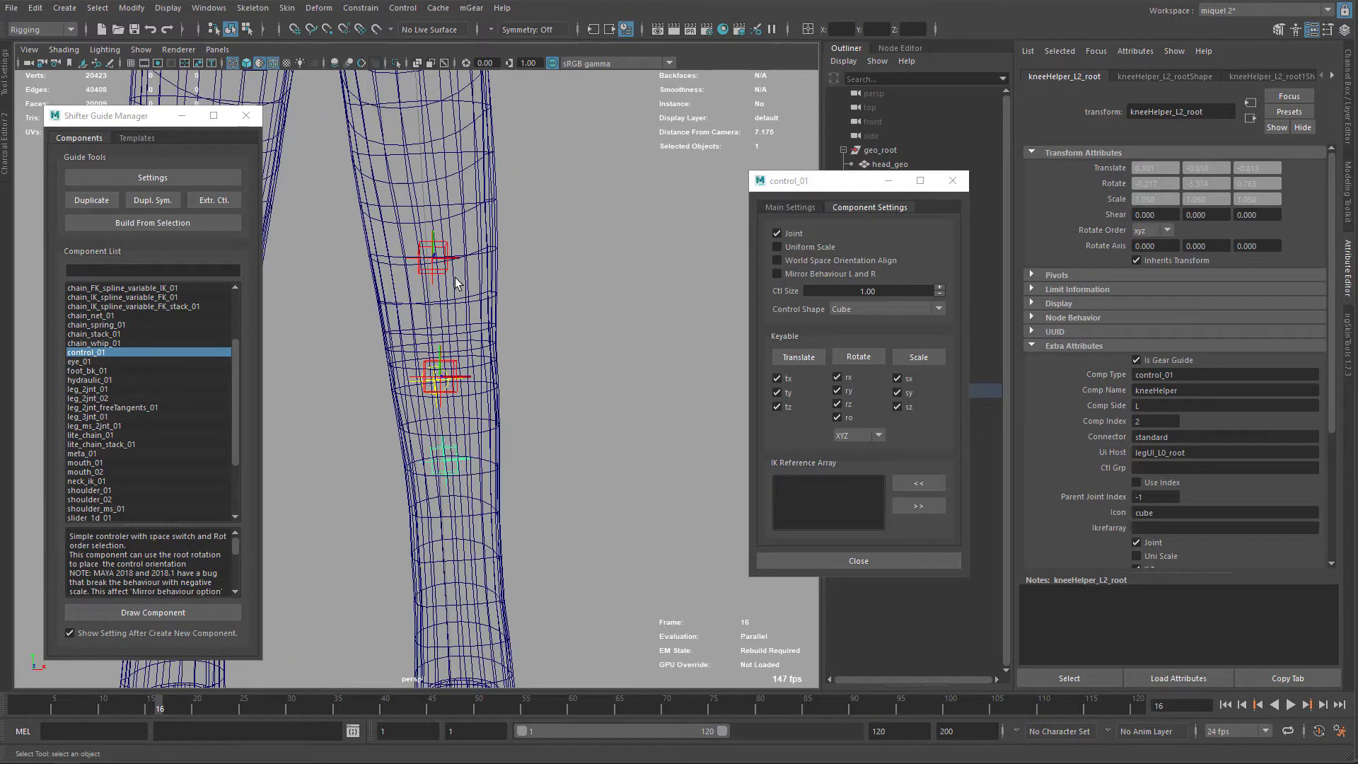
pyautogui.hotkey('ctrl', 'z')
# Select all three knee helpers and rotate them together to align with the left leg.
pyautogui.keyDown('shift'); pyautogui.click(454, 392); pyautogui.keyUp('shift')
pyautogui.keyDown('shift'); pyautogui.click(446, 272); pyautogui.keyUp('shift')
pyautogui.press('e')
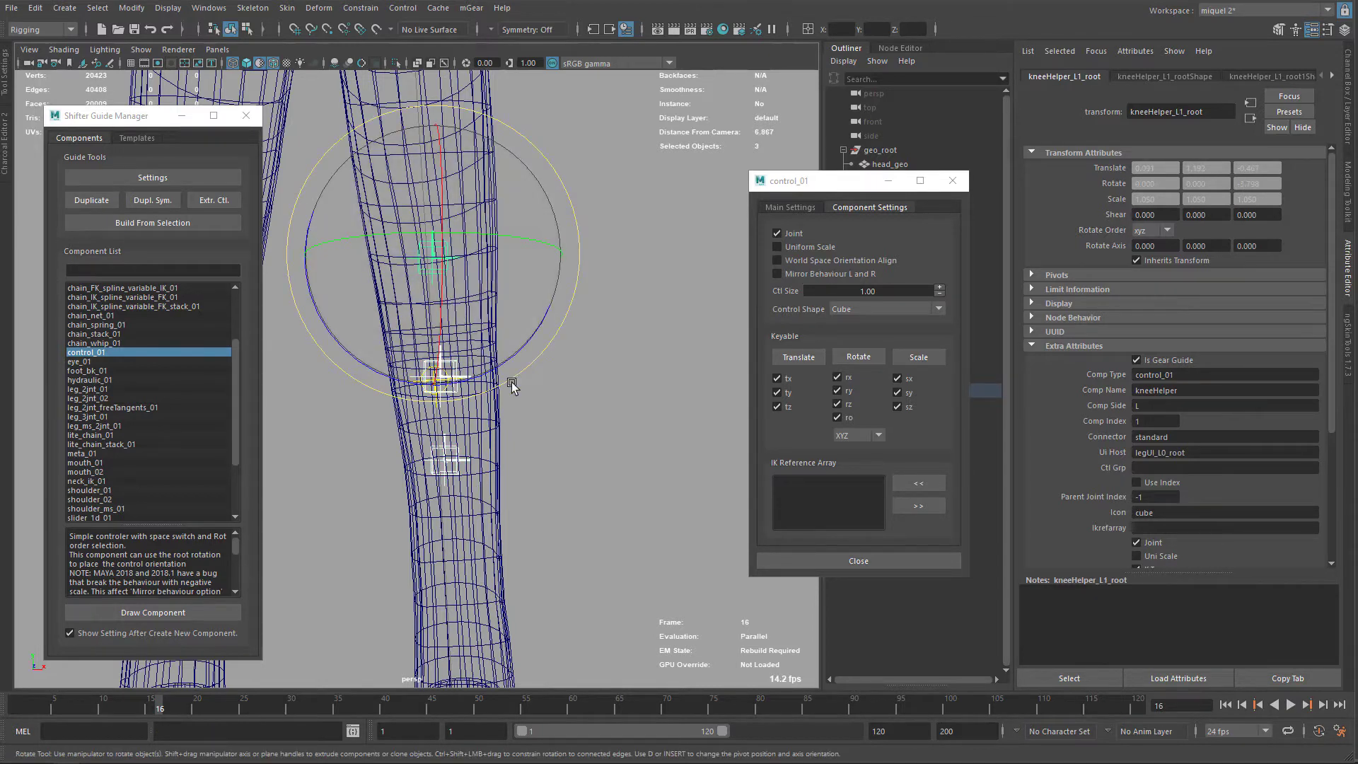
pyautogui.moveTo(509, 358); pyautogui.dragTo(521, 355)
pyautogui.press('w')
pyautogui.press('q')
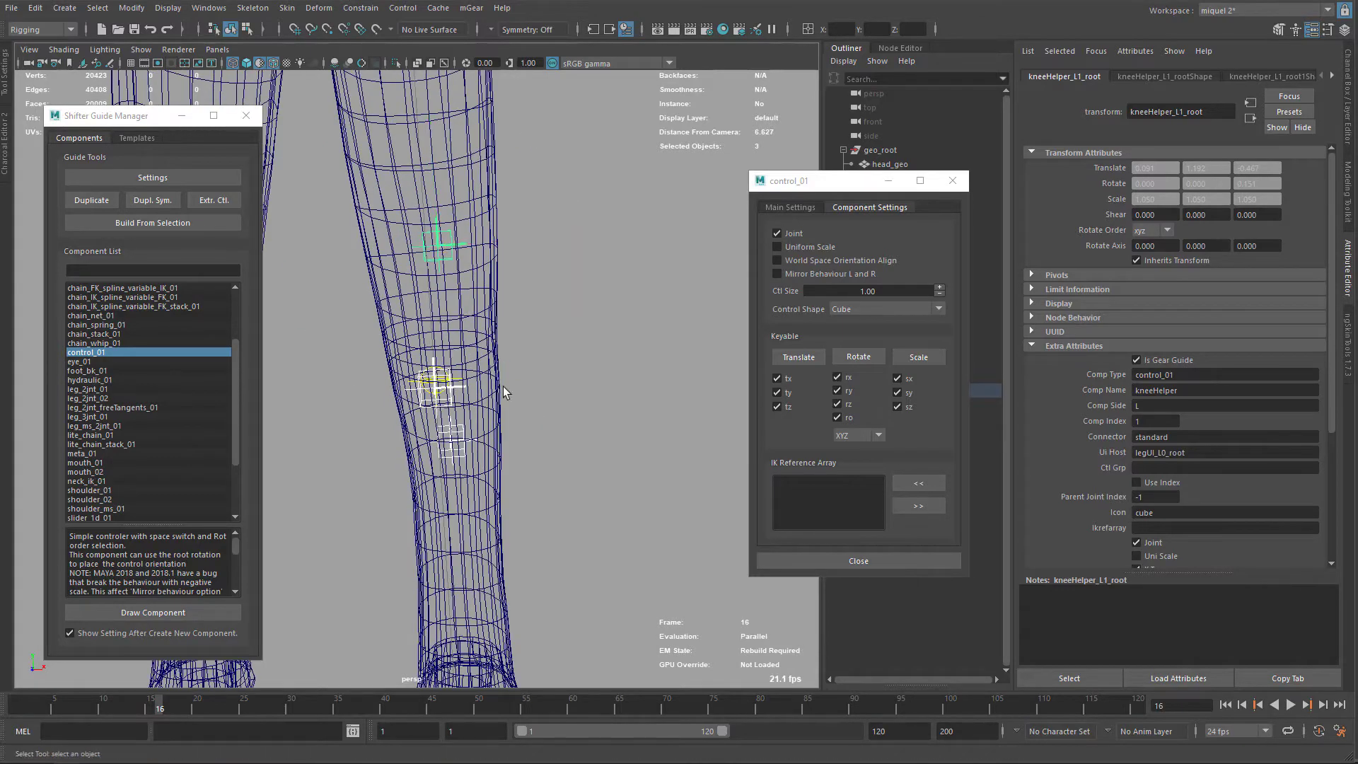
pyautogui.scroll(-5, 519, 372)
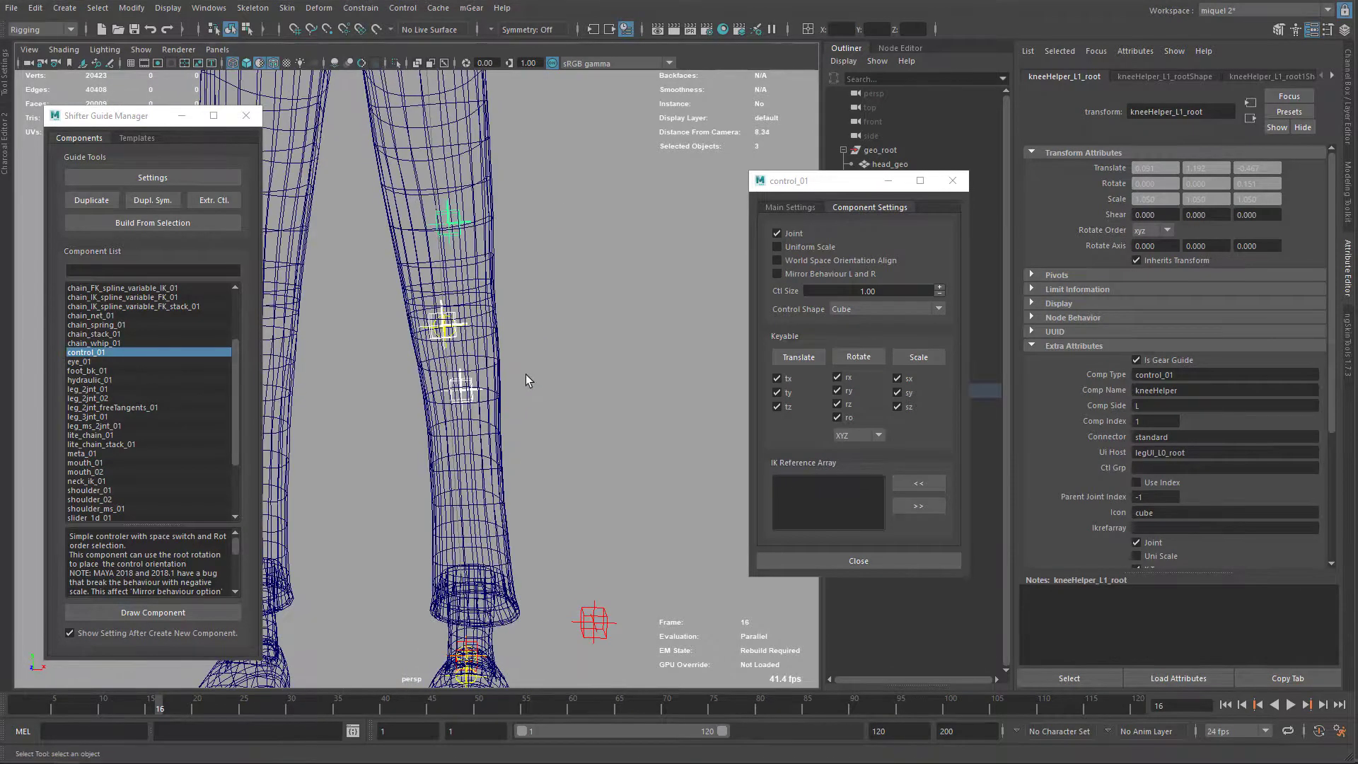
# Select the left knee guide to check which helper guides are parented under it.
pyautogui.click(523, 375)
pyautogui.keyDown('alt'); pyautogui.moveTo(518, 374); pyautogui.dragTo(359, 396); pyautogui.keyUp('alt')
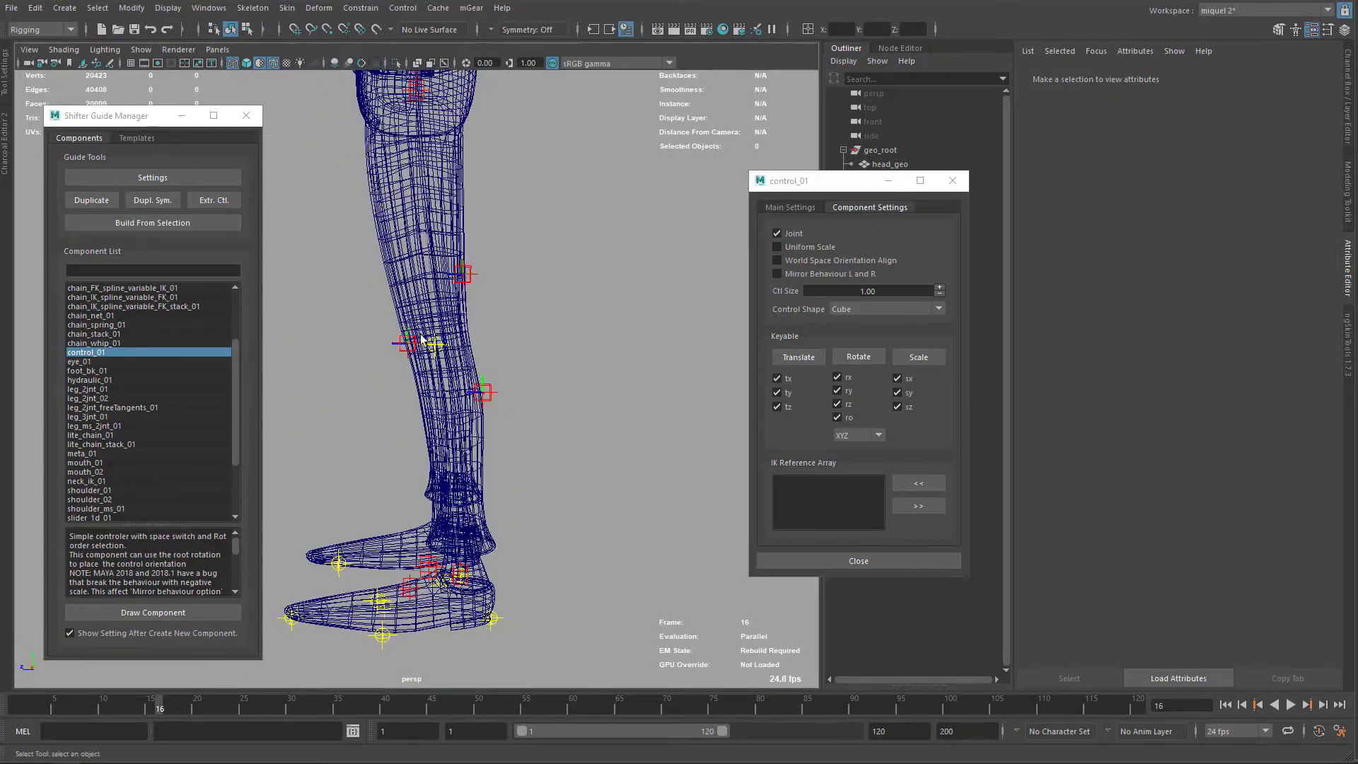
pyautogui.keyDown('alt'); pyautogui.moveTo(462, 378); pyautogui.dragTo(425, 362); pyautogui.keyUp('alt')
pyautogui.click(520, 367)
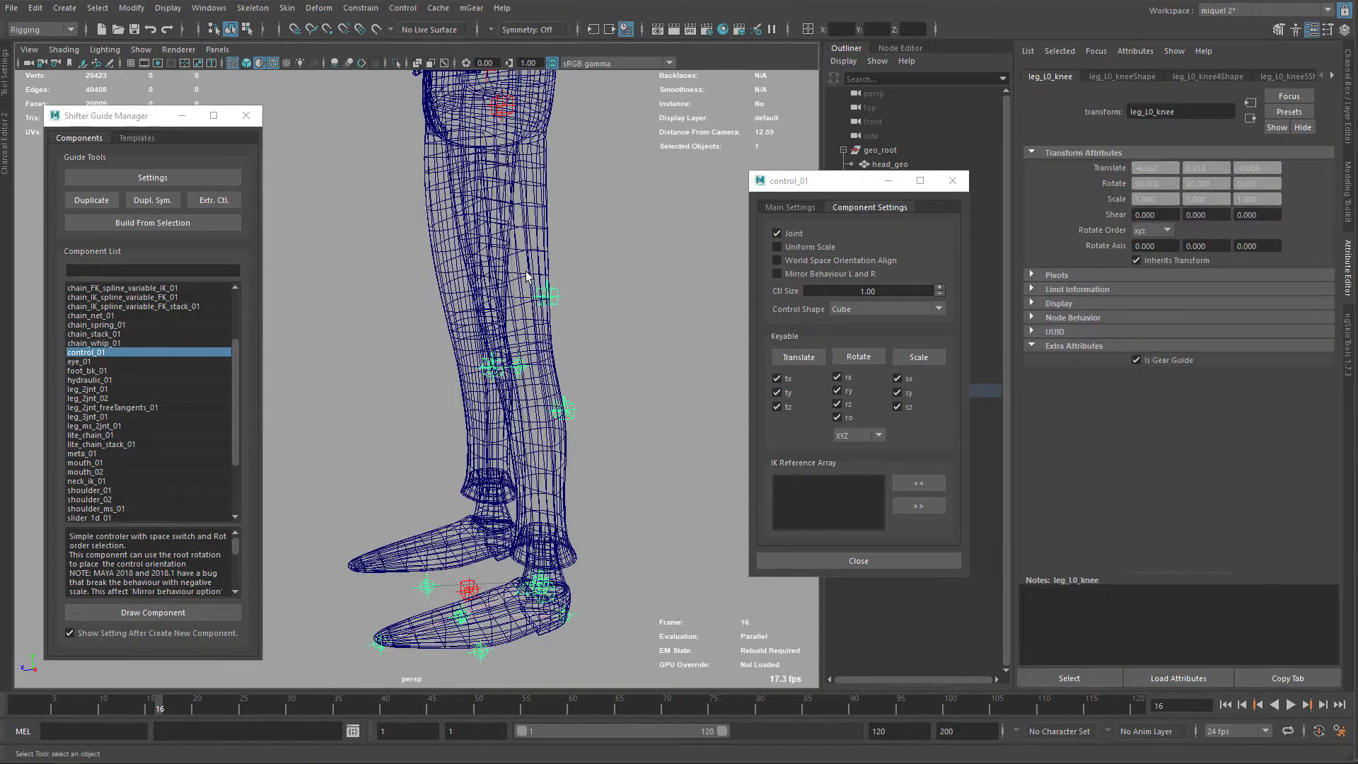
# Select the left elbow guide to check which helper guides are parented under it, and close the control_01 settings.
pyautogui.keyDown('alt'); pyautogui.moveTo(528, 272); pyautogui.dragTo(501, 545, button='middle'); pyautogui.keyUp('alt')
pyautogui.keyDown('alt'); pyautogui.moveTo(502, 546); pyautogui.dragTo(521, 372); pyautogui.keyUp('alt')
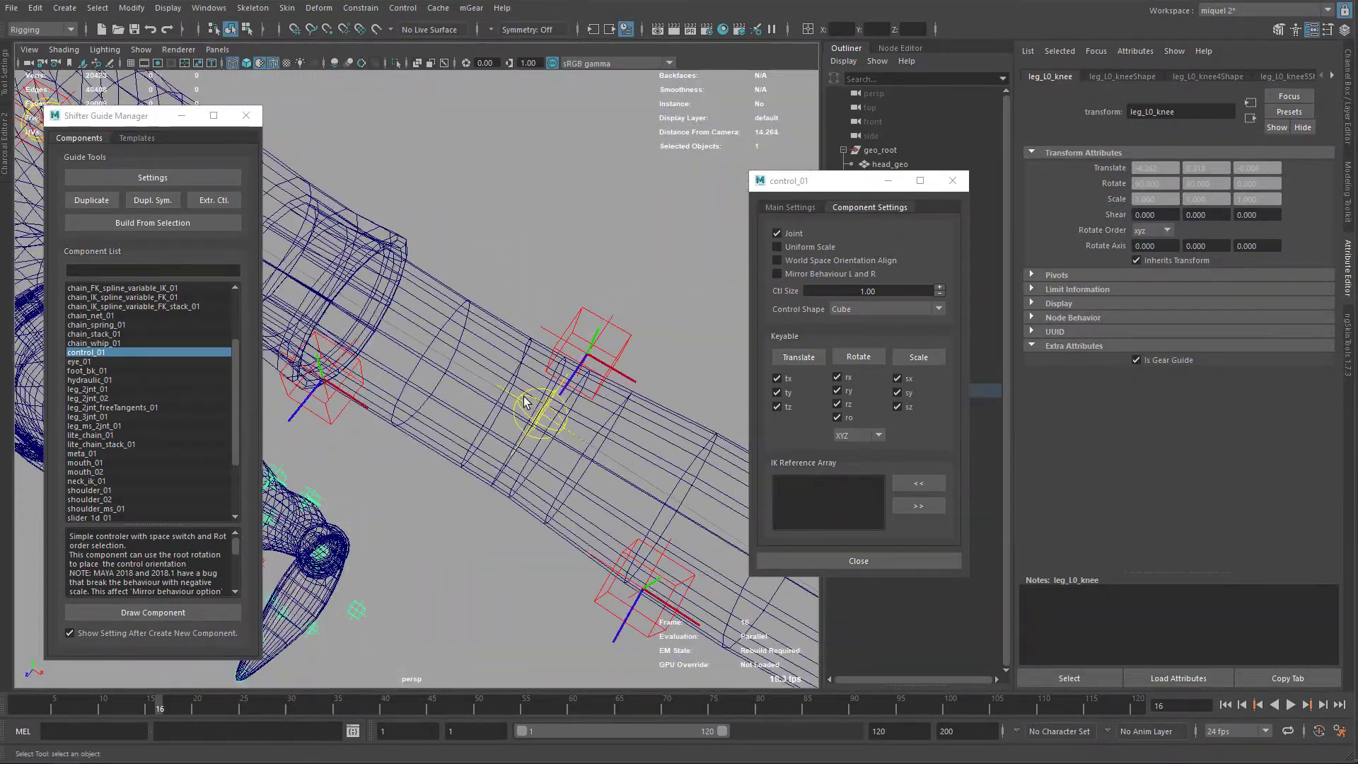
pyautogui.click(546, 464)
pyautogui.scroll(-8, 546, 463)
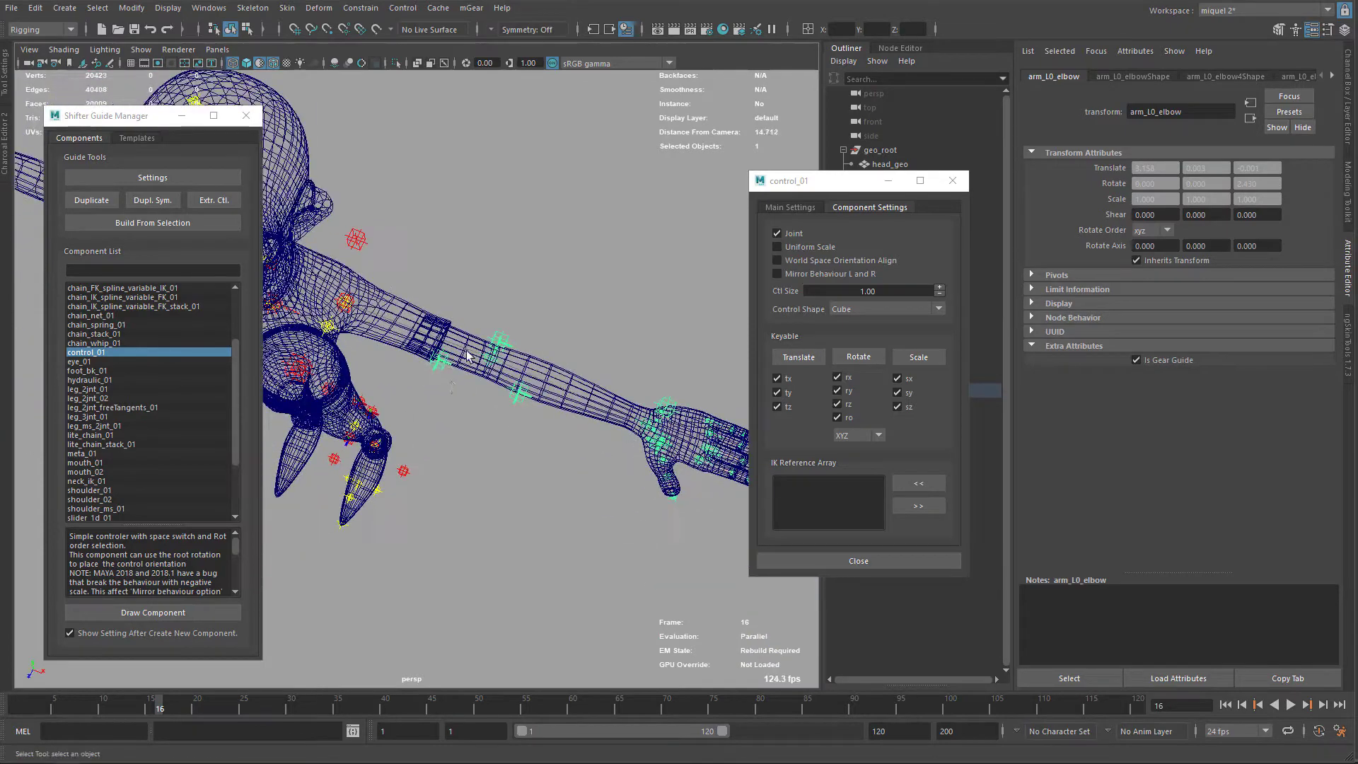
pyautogui.keyDown('alt'); pyautogui.moveTo(479, 384); pyautogui.dragTo(567, 304); pyautogui.keyUp('alt')
pyautogui.click(952, 181)
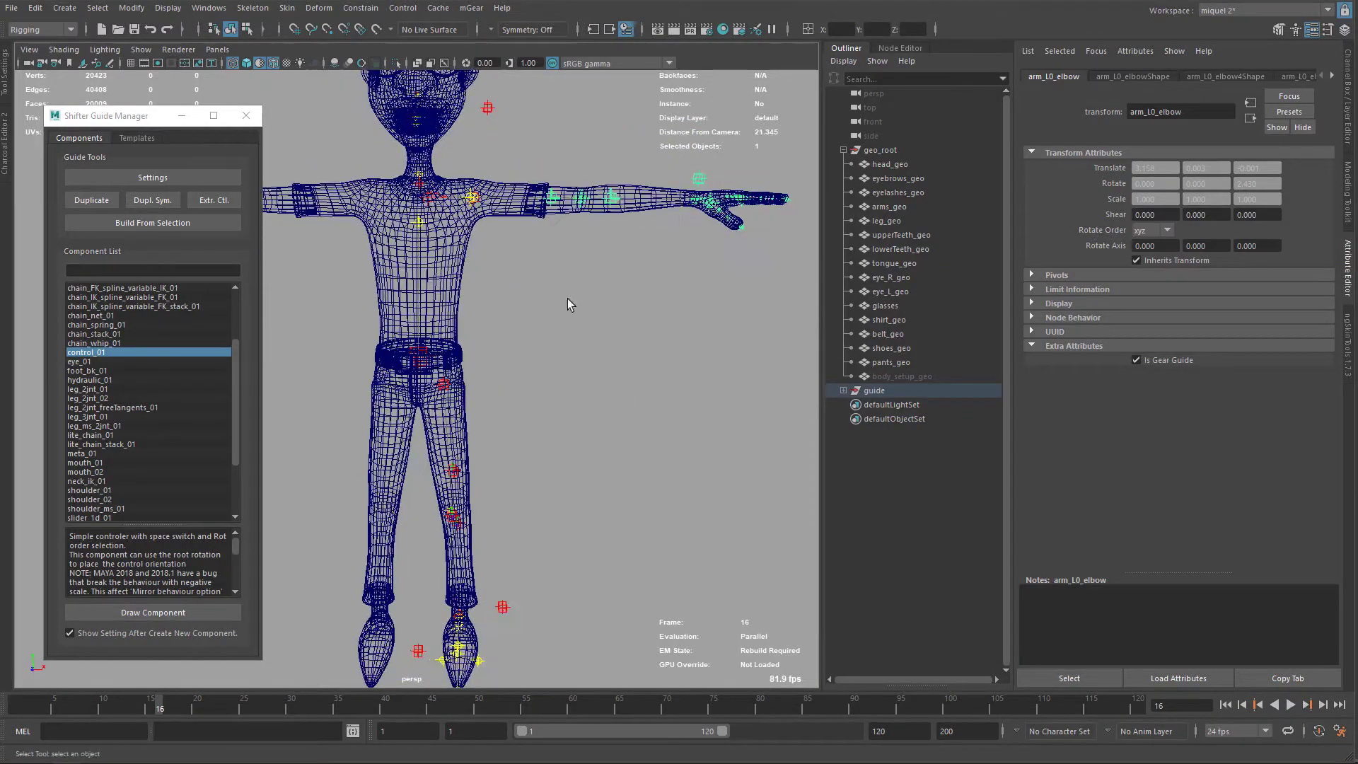
pyautogui.keyDown('alt'); pyautogui.moveTo(594, 129); pyautogui.dragTo(652, 275); pyautogui.keyUp('alt')
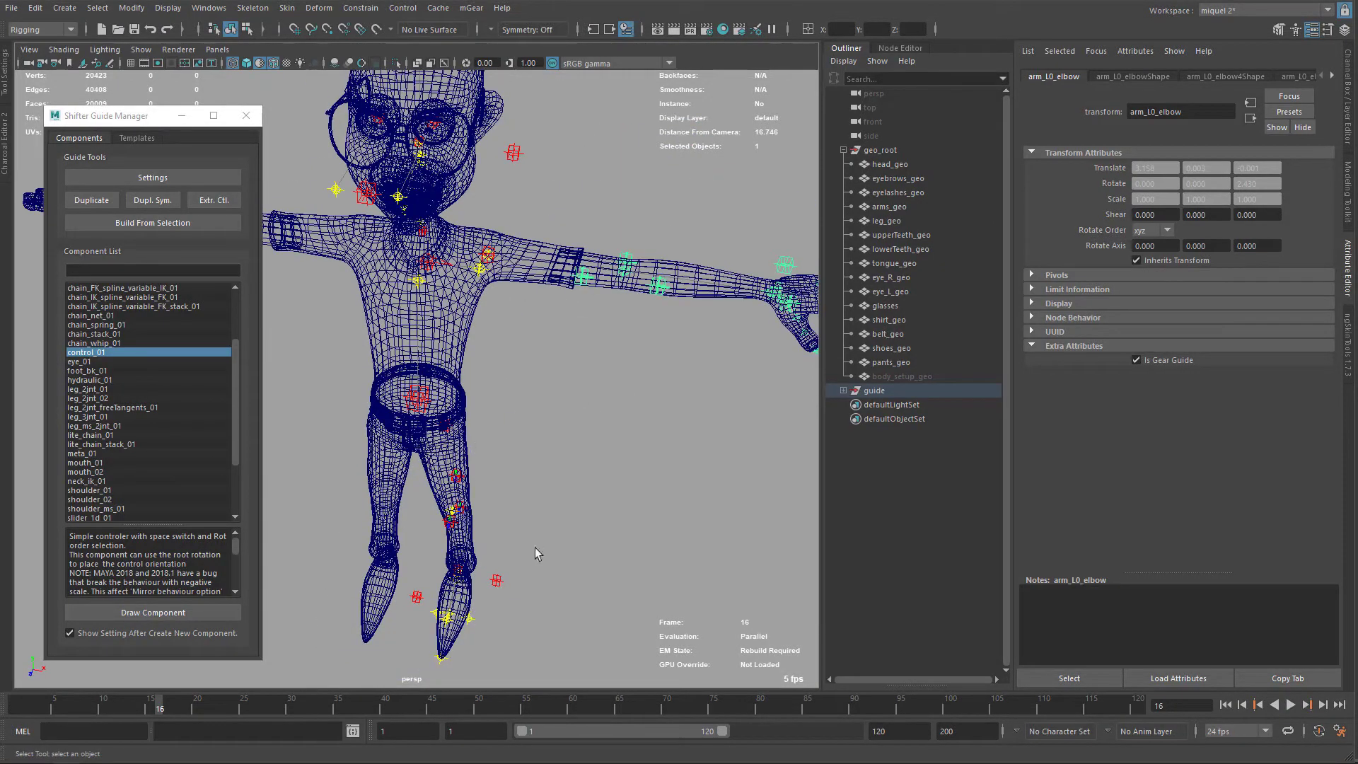